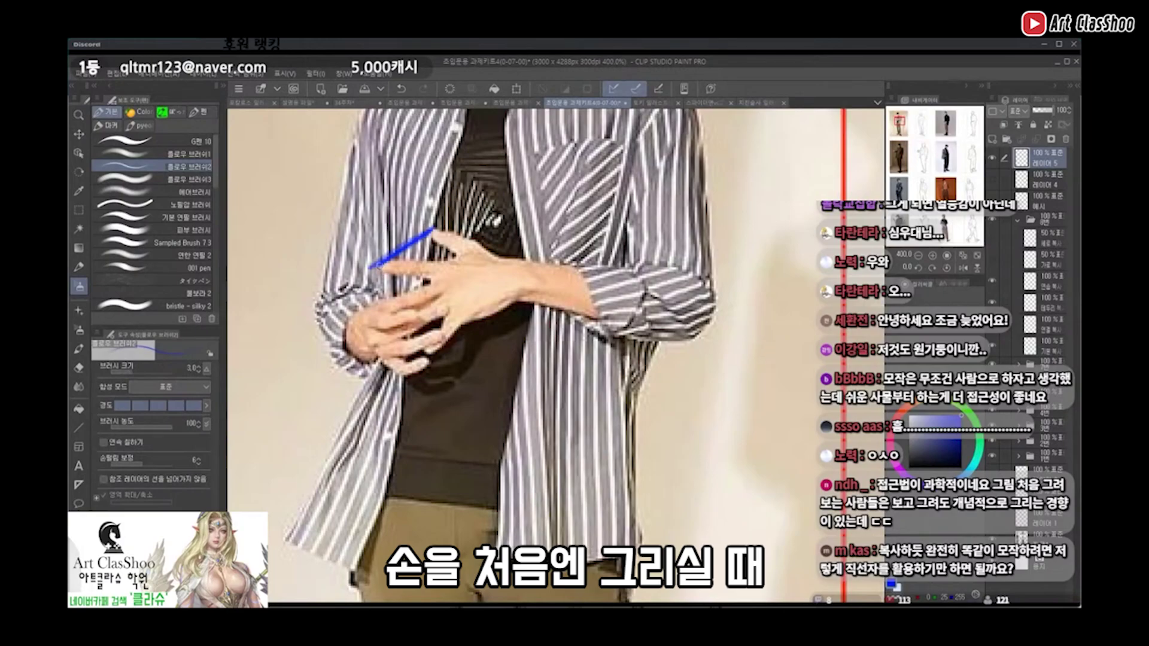
Block in blue pen lines down the fingers and across the fingertips, then shrink the brush
{"action": "left_click_drag", "start_coordinate": [371, 266], "coordinate": [387, 304]}
{"action": "left_click_drag", "start_coordinate": [432, 230], "coordinate": [500, 257]}
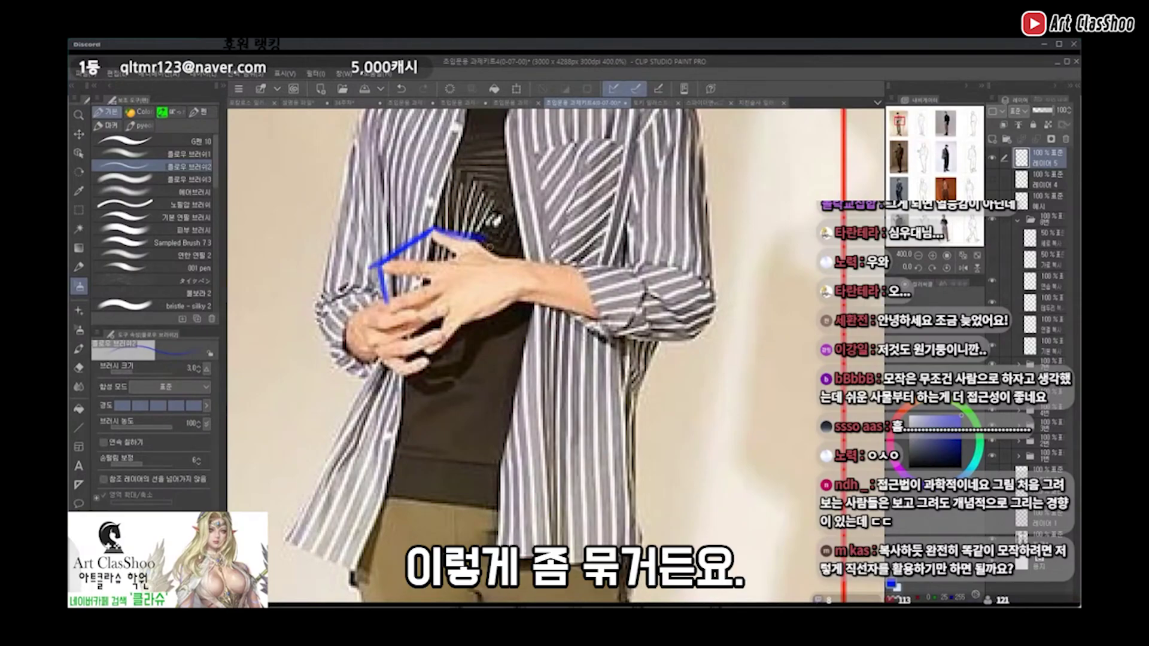
{"action": "key", "text": "bracketleft"}
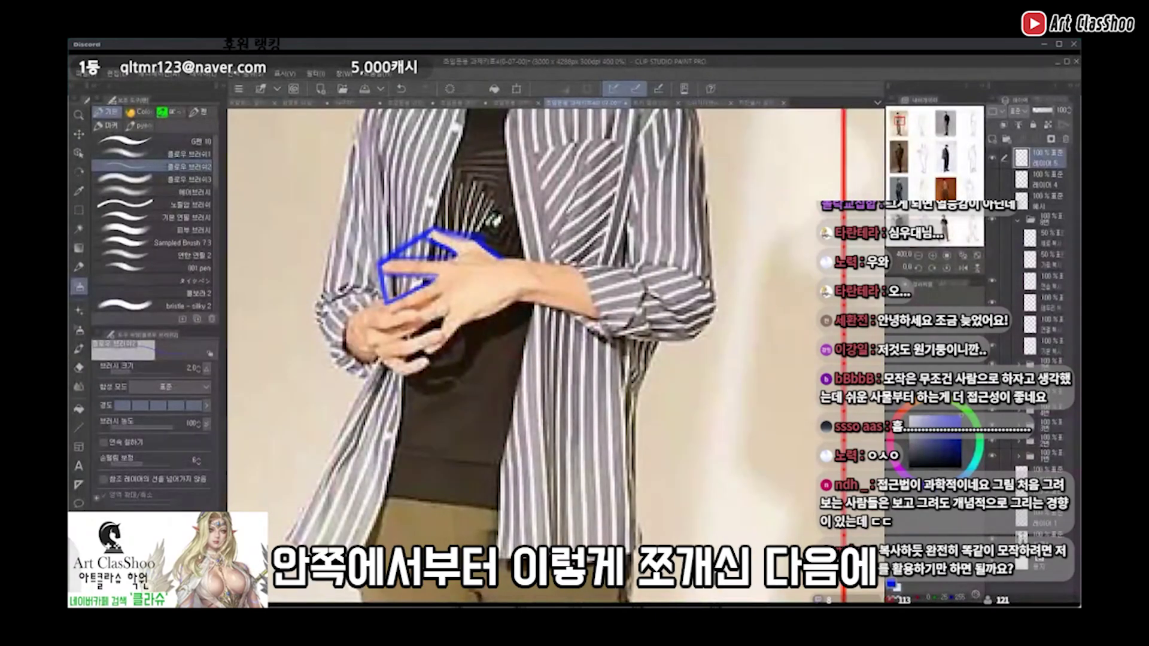
Erase part of the blue outline near the fingers, then return to the pen
{"action": "key", "text": "e"}
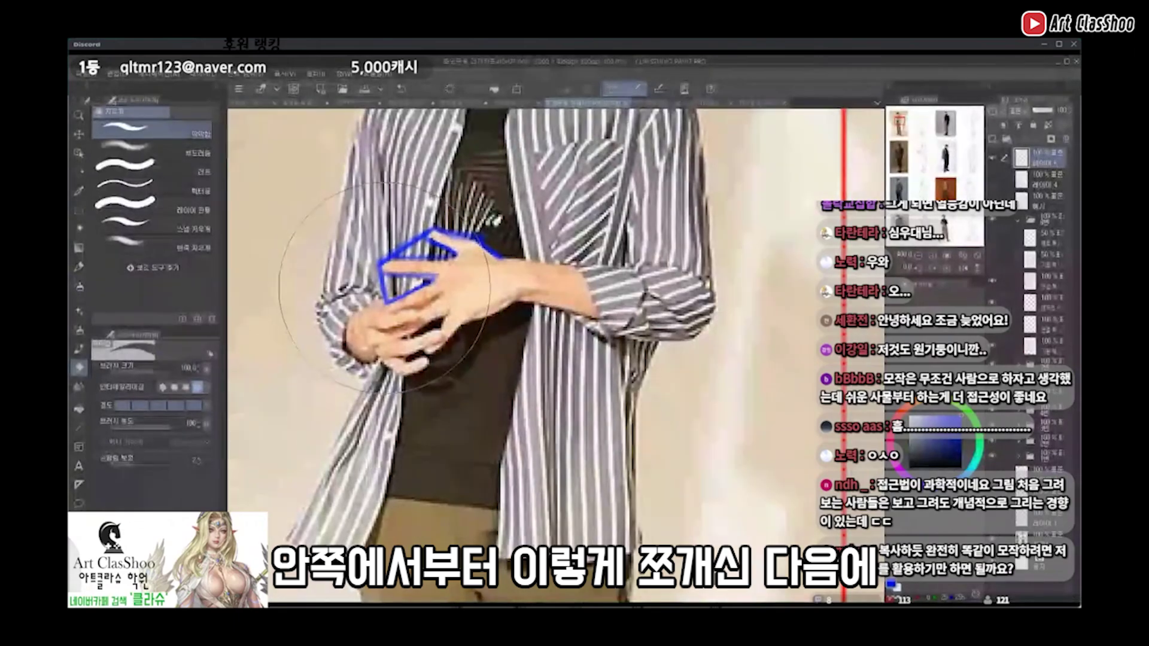
{"action": "left_click_drag", "start_coordinate": [376, 282], "coordinate": [426, 333]}
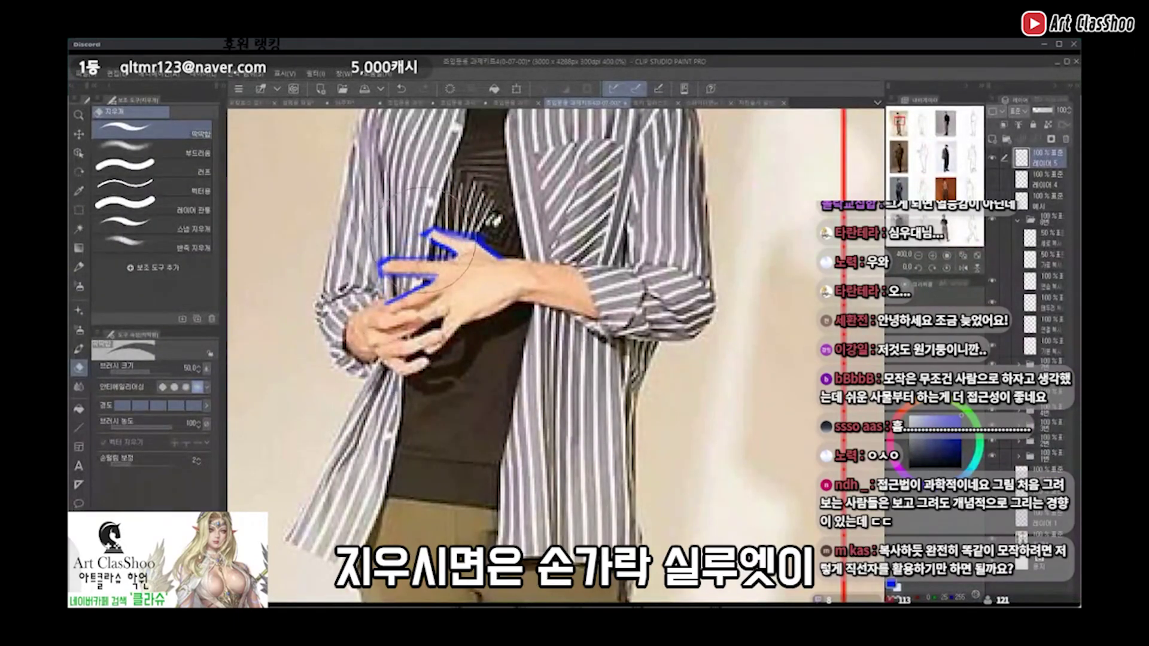
{"action": "key", "text": "p"}
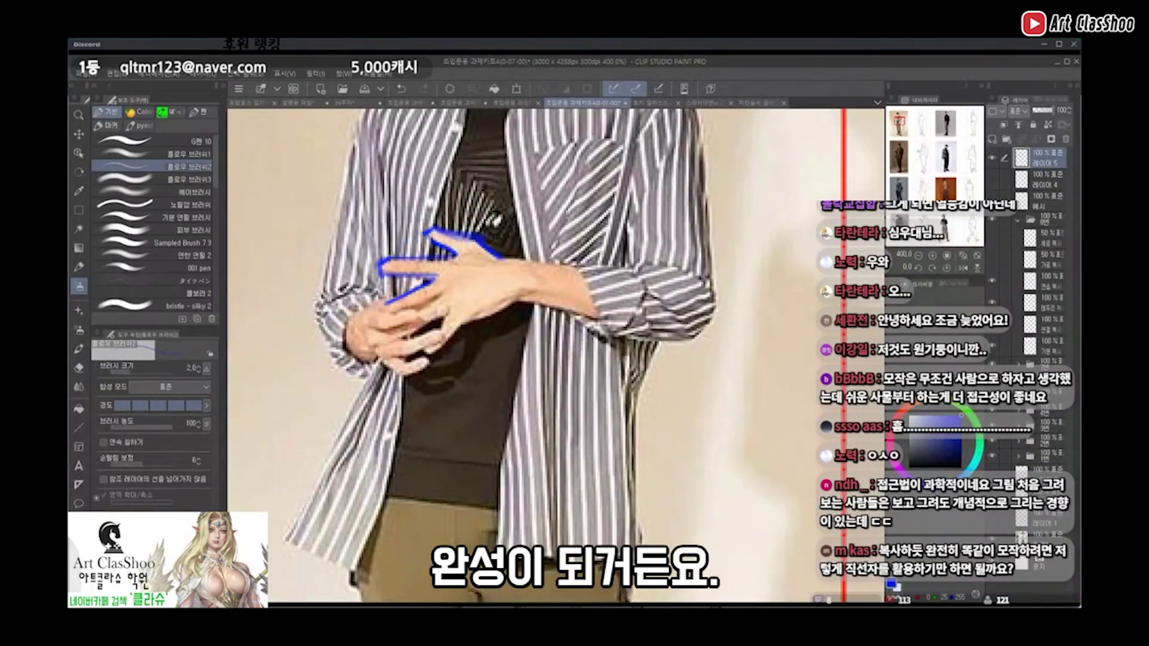
{"action": "scroll", "coordinate": [485, 268], "scroll_direction": "down", "scroll_amount": 4}
{"action": "scroll", "coordinate": [419, 341], "scroll_direction": "down", "scroll_amount": 1}
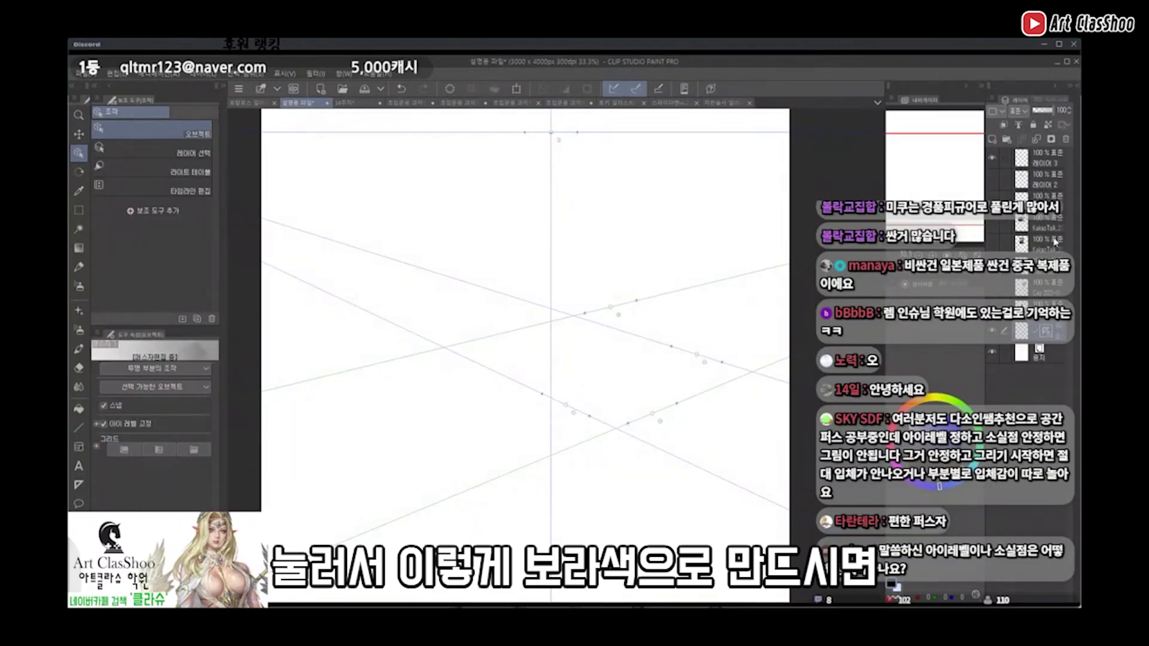
On a new layer, draw four straight lines converging on the perspective ruler's vanishing point
{"action": "left_click", "coordinate": [992, 139]}
{"action": "key", "text": "u"}
{"action": "left_click_drag", "start_coordinate": [501, 398], "coordinate": [790, 306]}
{"action": "left_click_drag", "start_coordinate": [510, 425], "coordinate": [790, 326]}
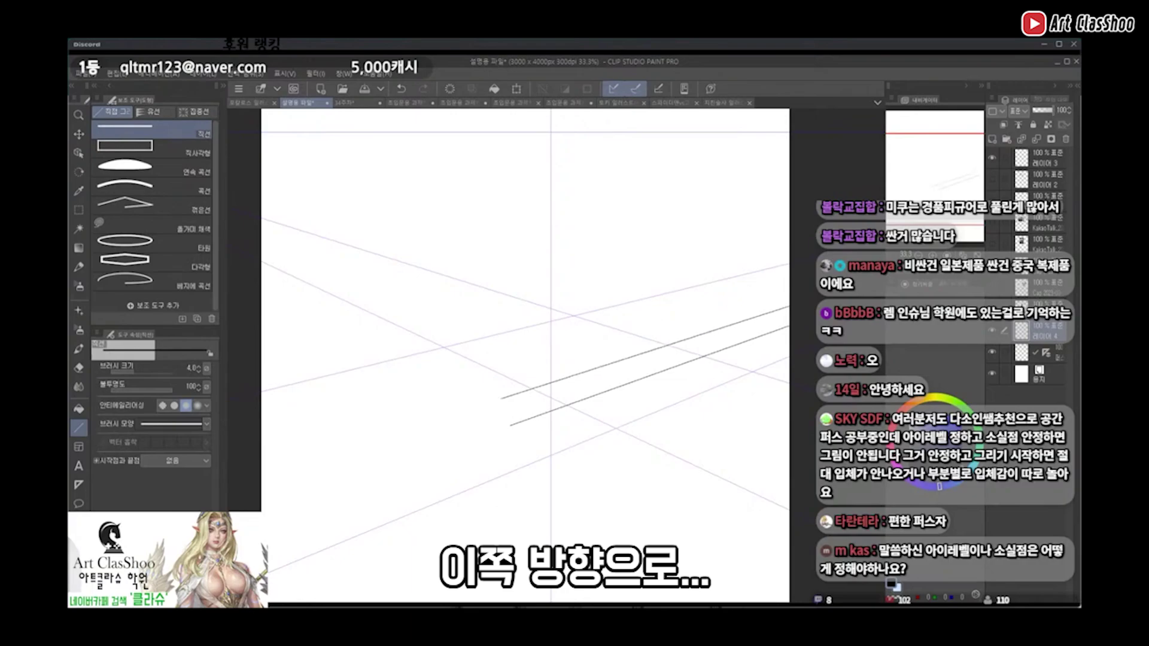
{"action": "left_click_drag", "start_coordinate": [490, 367], "coordinate": [784, 287]}
{"action": "left_click_drag", "start_coordinate": [461, 340], "coordinate": [784, 263]}
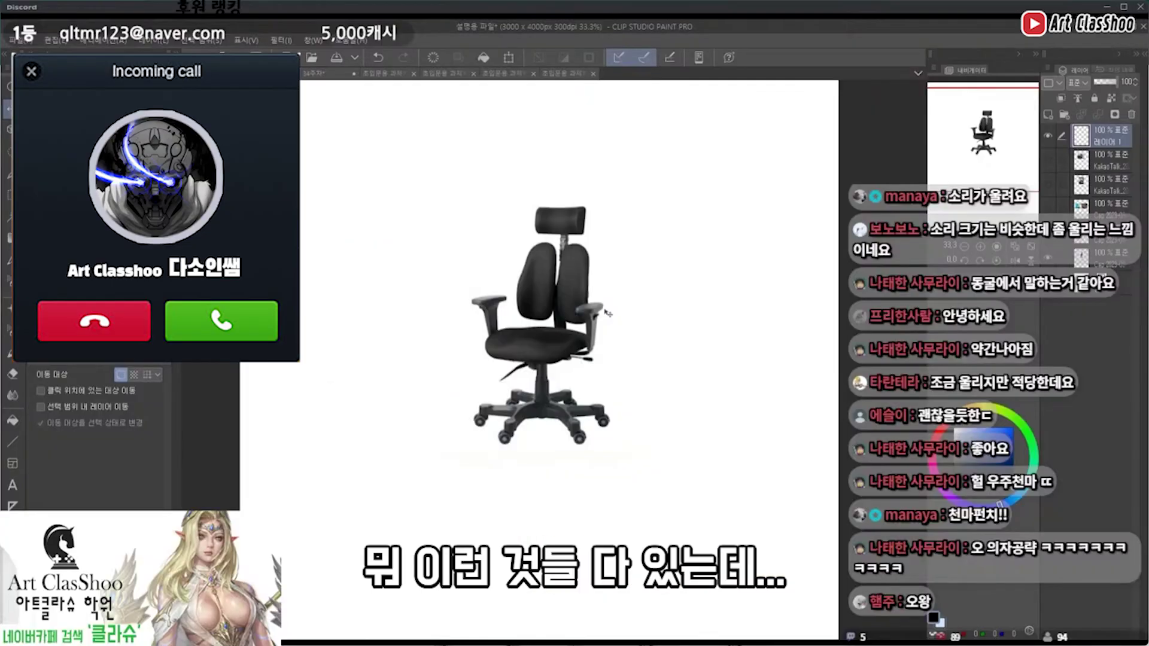
With the pen selected, zoom in and hide the tablet-stand photo to reveal the seated-figure sketch
{"action": "key", "text": "p"}
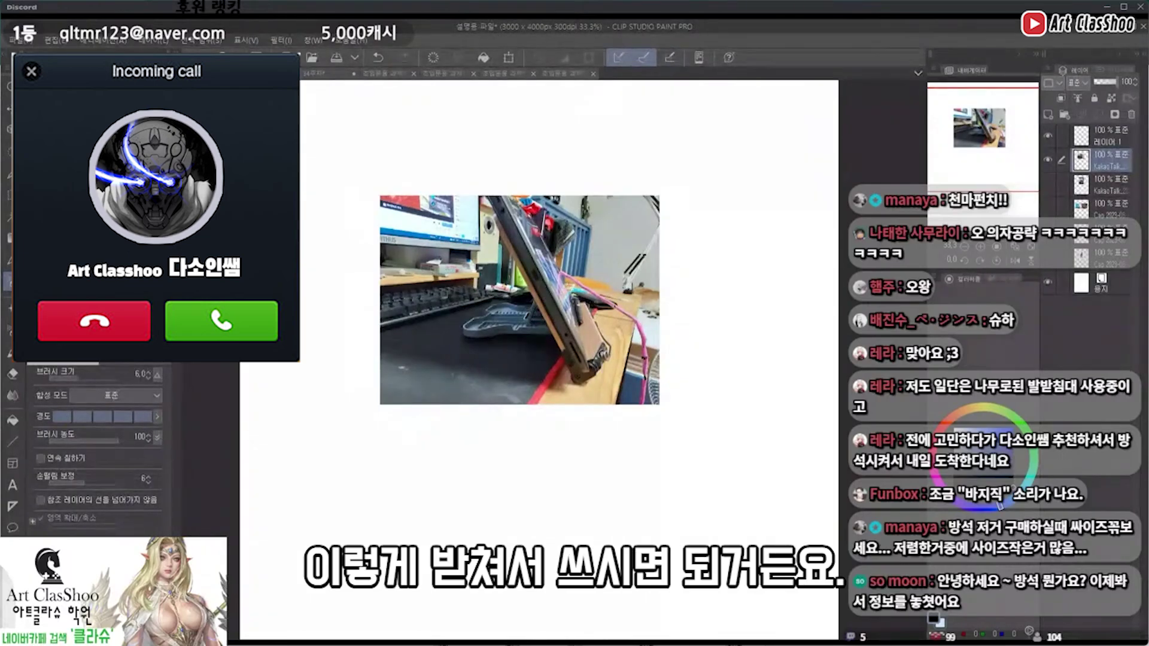
{"action": "scroll", "coordinate": [516, 244], "scroll_direction": "up", "scroll_amount": 2}
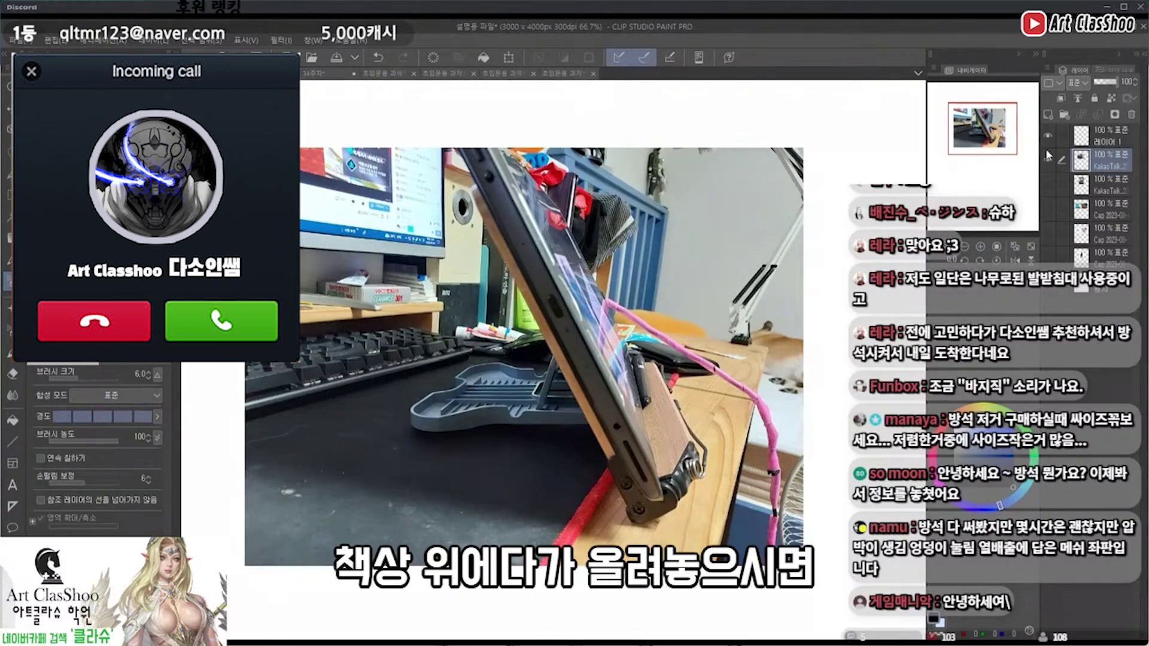
{"action": "left_click", "coordinate": [965, 245]}
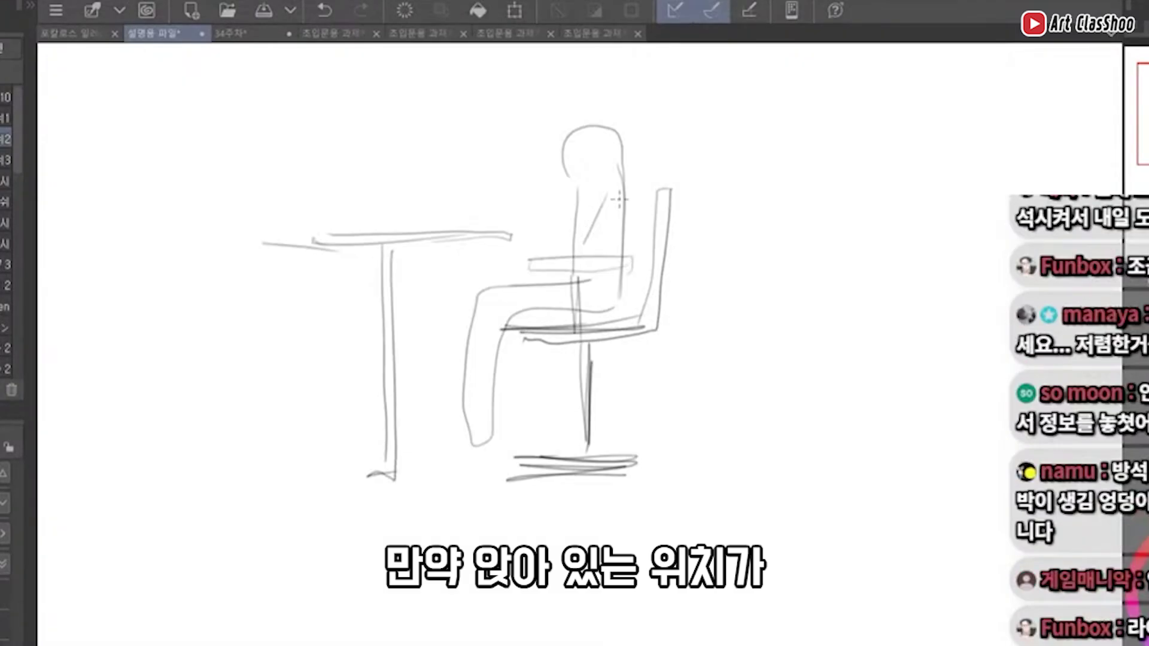
Sketch forearms reaching the desk, redraw the upper arm, and draw a box top under the desk
{"action": "mouse_move", "coordinate": [585, 239]}
{"action": "left_mouse_down"}
{"action": "mouse_move", "coordinate": [511, 219]}
{"action": "mouse_move", "coordinate": [508, 231]}
{"action": "mouse_move", "coordinate": [551, 242]}
{"action": "mouse_move", "coordinate": [498, 231]}
{"action": "mouse_move", "coordinate": [509, 211]}
{"action": "left_mouse_up"}
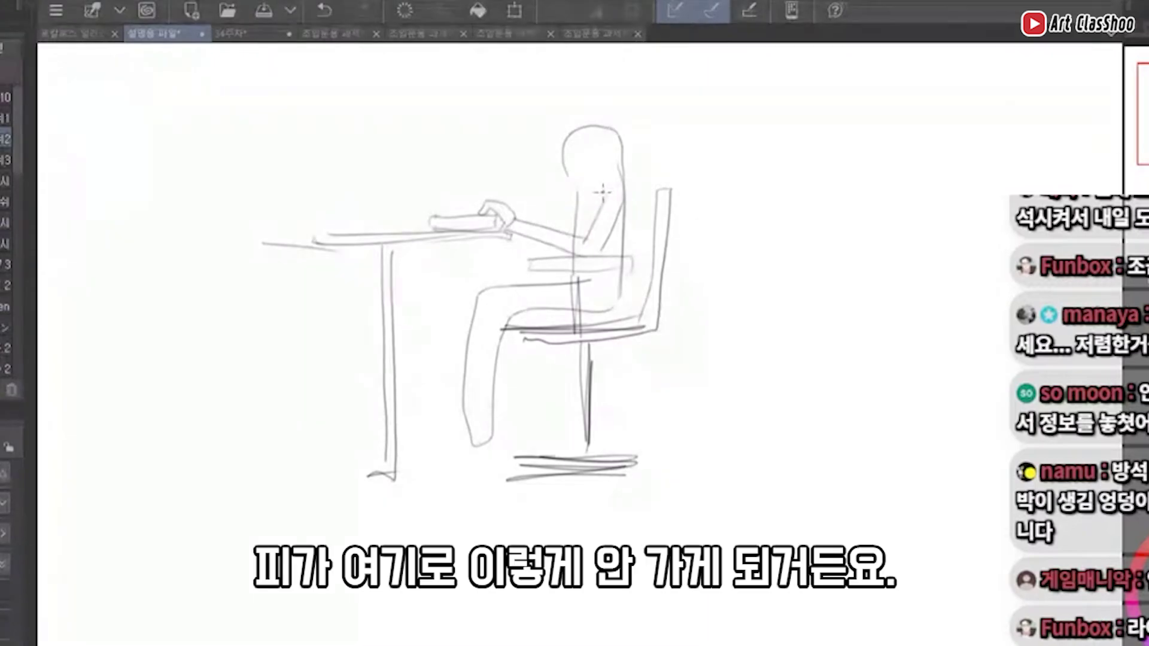
{"action": "mouse_move", "coordinate": [603, 197]}
{"action": "left_mouse_down"}
{"action": "mouse_move", "coordinate": [589, 228]}
{"action": "mouse_move", "coordinate": [530, 211]}
{"action": "left_mouse_up"}
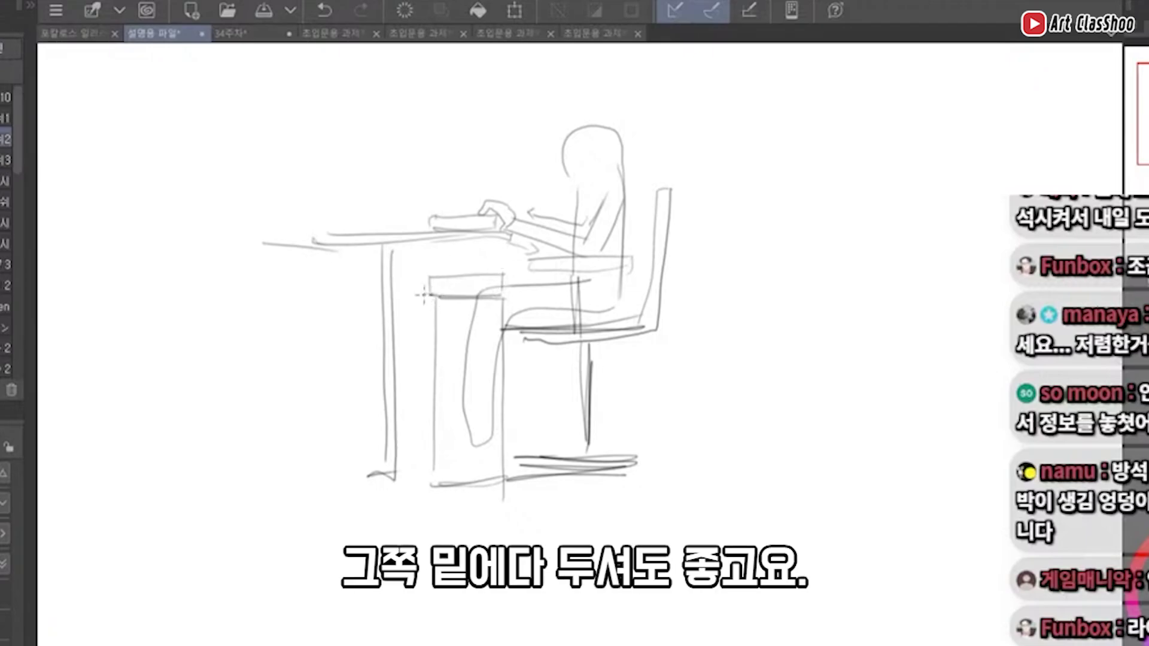
{"action": "left_click_drag", "start_coordinate": [425, 293], "coordinate": [497, 291]}
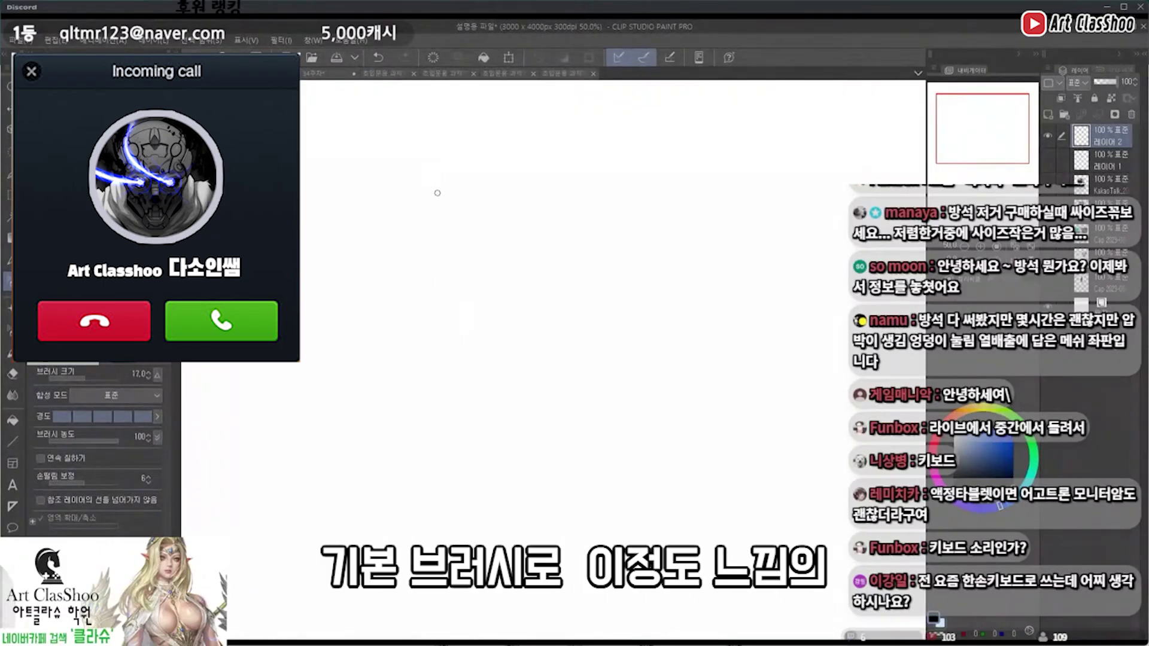
Draw soft gray hatching test strokes with the default brush
{"action": "mouse_move", "coordinate": [445, 180]}
{"action": "left_mouse_down"}
{"action": "mouse_move", "coordinate": [417, 315]}
{"action": "mouse_move", "coordinate": [445, 207]}
{"action": "mouse_move", "coordinate": [429, 362]}
{"action": "mouse_move", "coordinate": [453, 222]}
{"action": "left_mouse_up"}
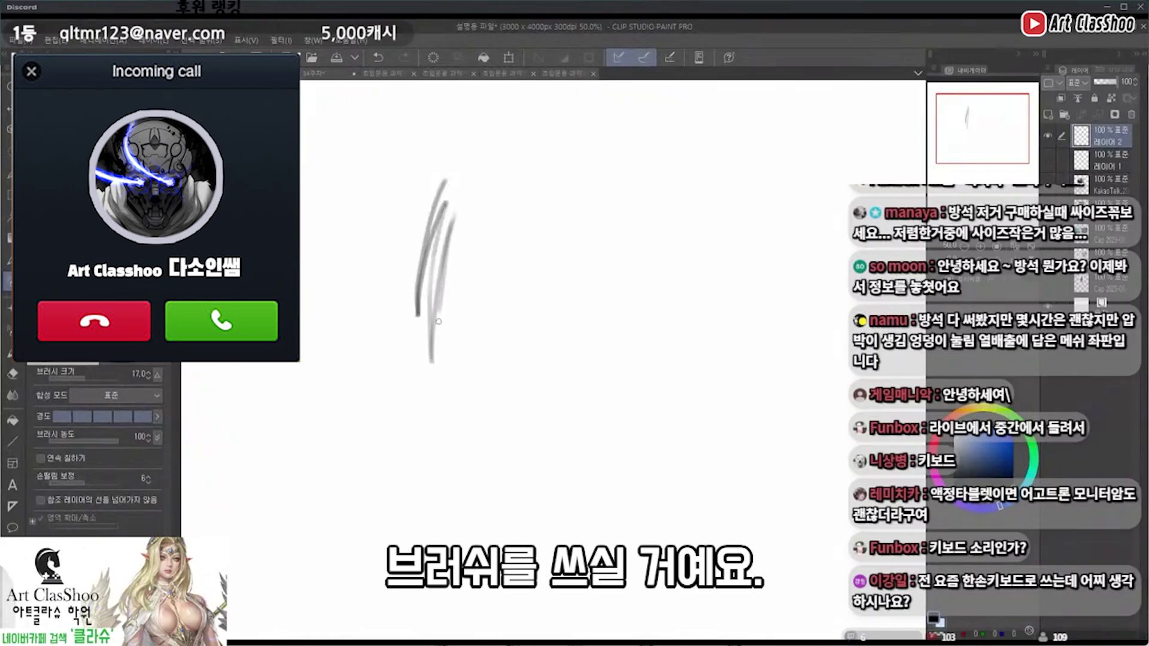
{"action": "left_click_drag", "start_coordinate": [439, 366], "coordinate": [461, 226]}
{"action": "mouse_move", "coordinate": [449, 392]}
{"action": "left_mouse_down"}
{"action": "mouse_move", "coordinate": [466, 209]}
{"action": "mouse_move", "coordinate": [450, 377]}
{"action": "left_mouse_up"}
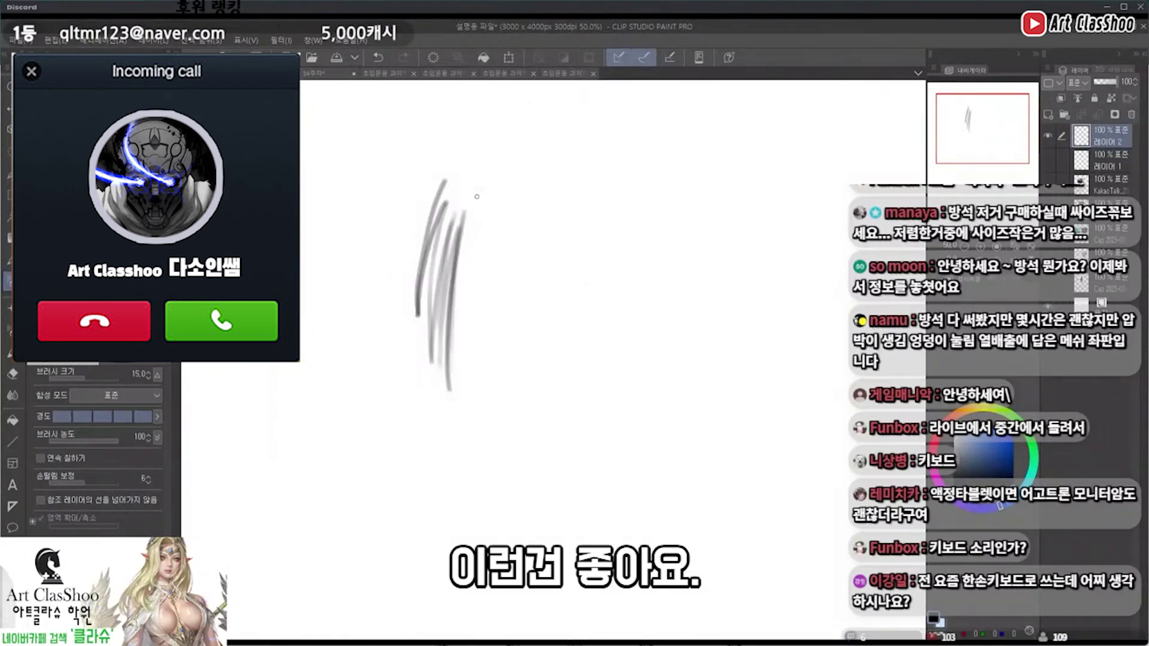
{"action": "mouse_move", "coordinate": [481, 190]}
{"action": "left_mouse_down"}
{"action": "mouse_move", "coordinate": [461, 388]}
{"action": "mouse_move", "coordinate": [479, 195]}
{"action": "left_mouse_up"}
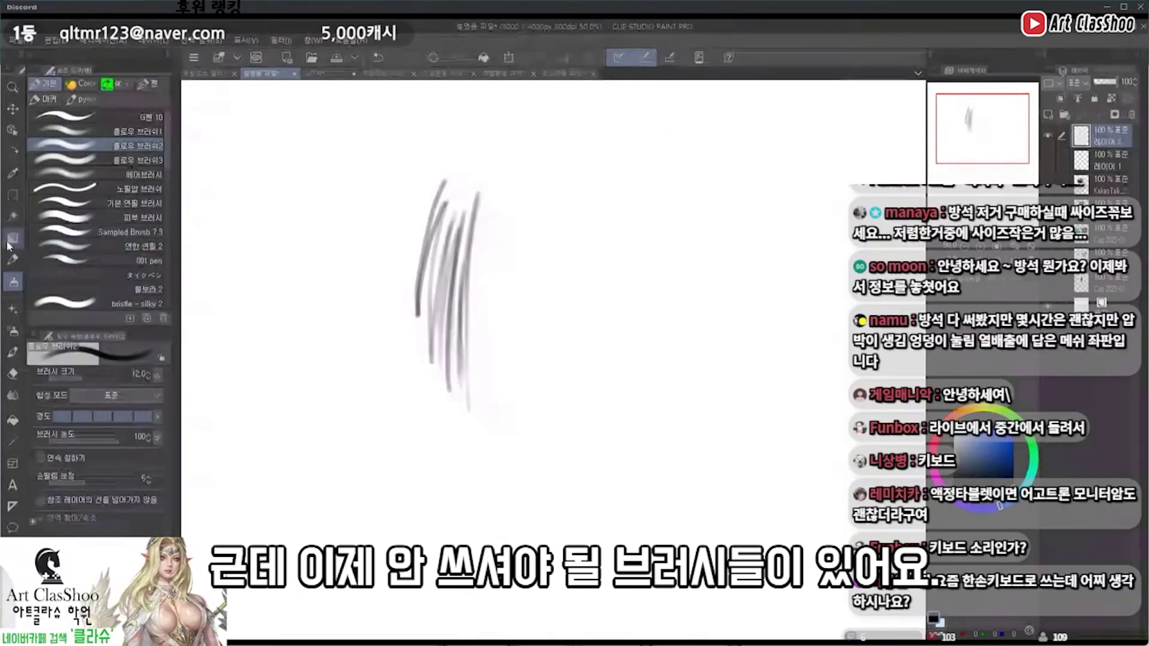
Draw grainy test strokes with the Real pencil brush beside the gray ones
{"action": "left_click", "coordinate": [12, 259]}
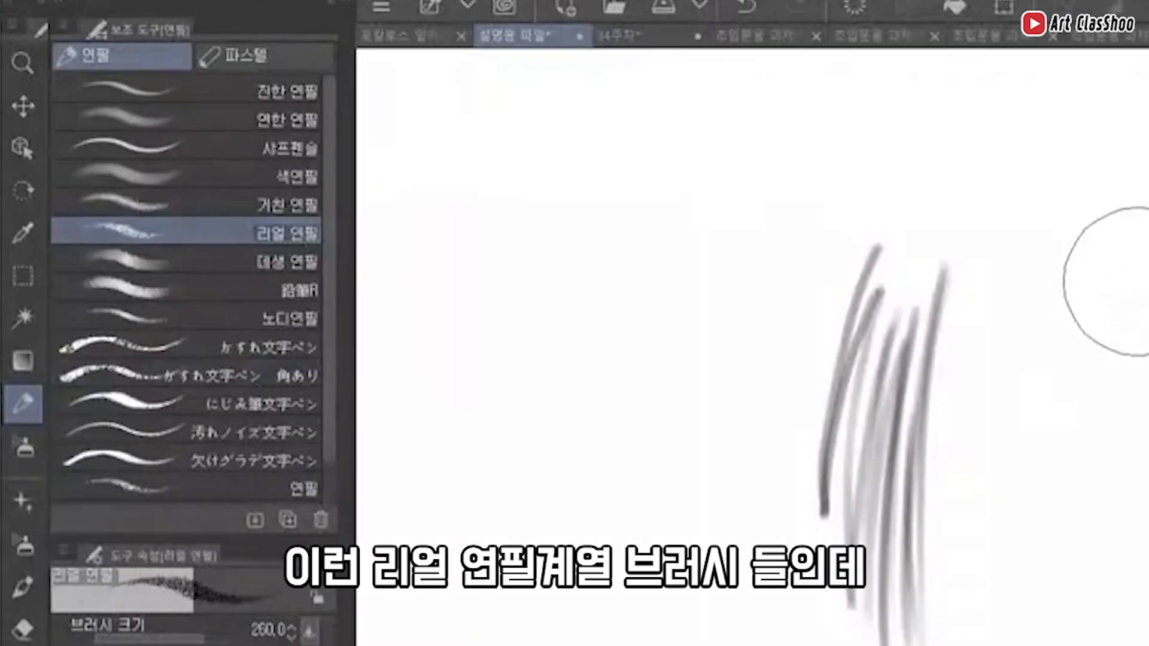
{"action": "mouse_move", "coordinate": [570, 177]}
{"action": "left_mouse_down"}
{"action": "mouse_move", "coordinate": [538, 350]}
{"action": "mouse_move", "coordinate": [558, 281]}
{"action": "left_mouse_up"}
{"action": "left_click_drag", "start_coordinate": [1134, 257], "coordinate": [1096, 635]}
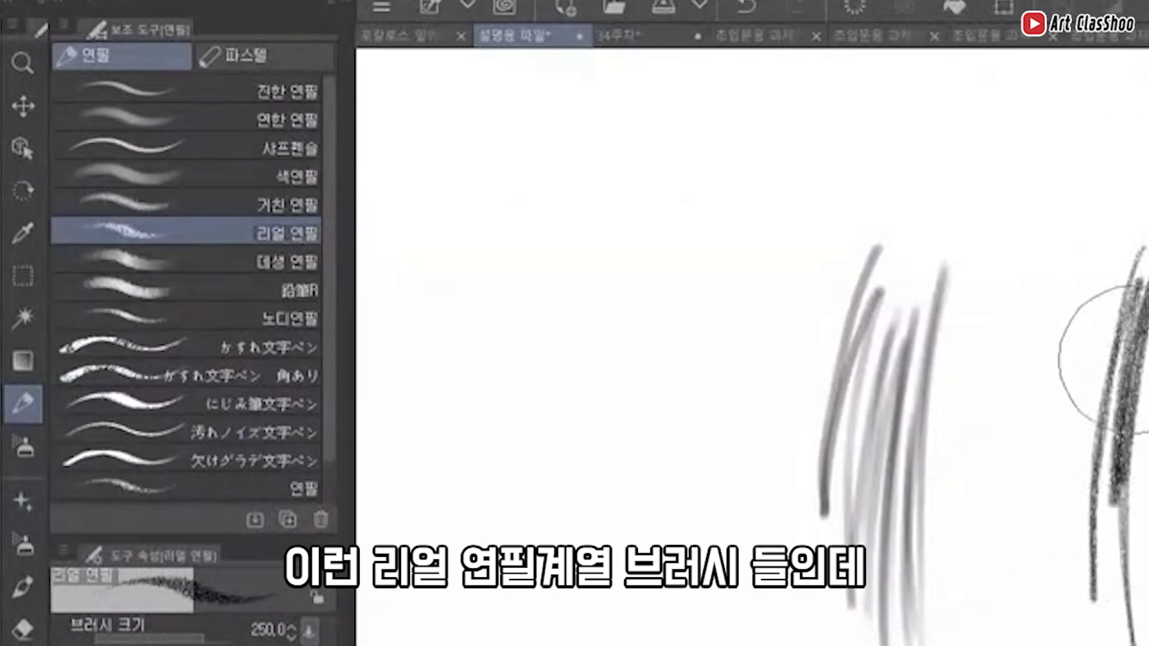
{"action": "left_click_drag", "start_coordinate": [1137, 341], "coordinate": [1113, 617]}
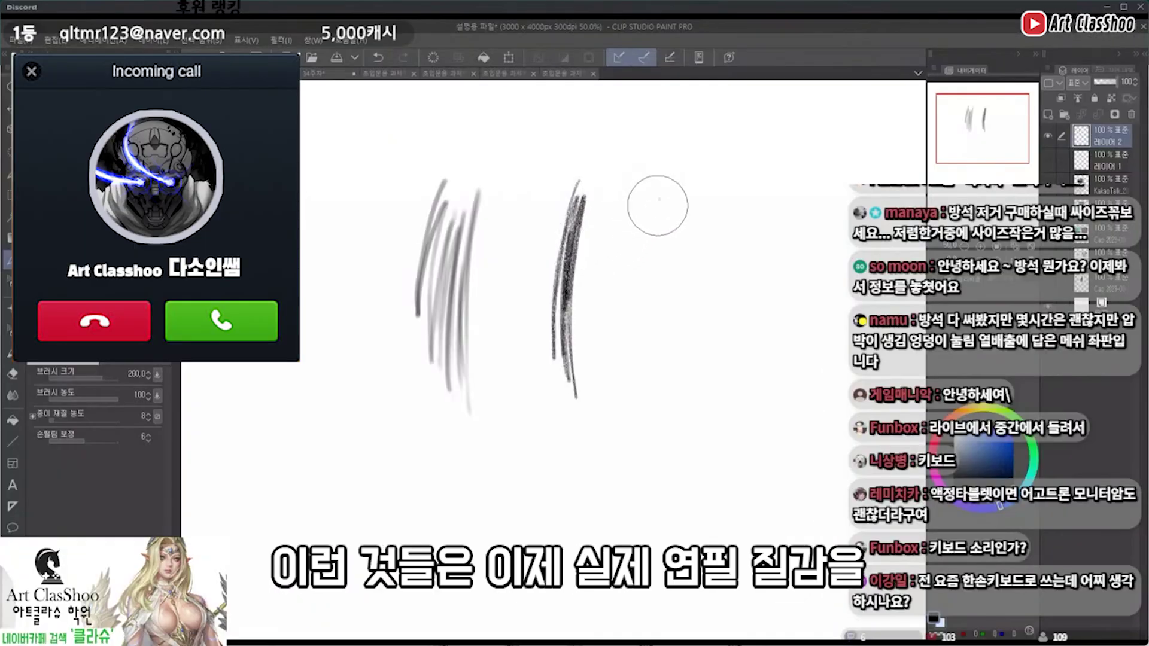
{"action": "left_click_drag", "start_coordinate": [666, 196], "coordinate": [641, 380]}
Zoom in and back out on the strokes, then draw and retrace a thin light pencil line
{"action": "left_click_drag", "start_coordinate": [514, 227], "coordinate": [598, 227]}
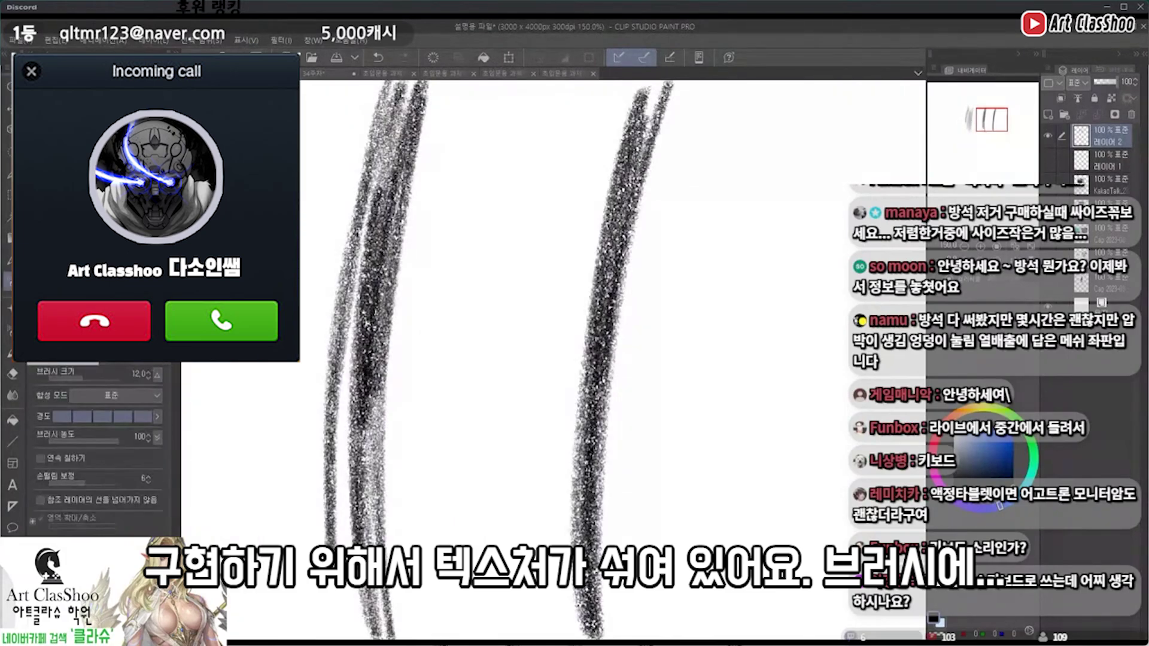
{"action": "left_click", "coordinate": [709, 299], "text": "alt"}
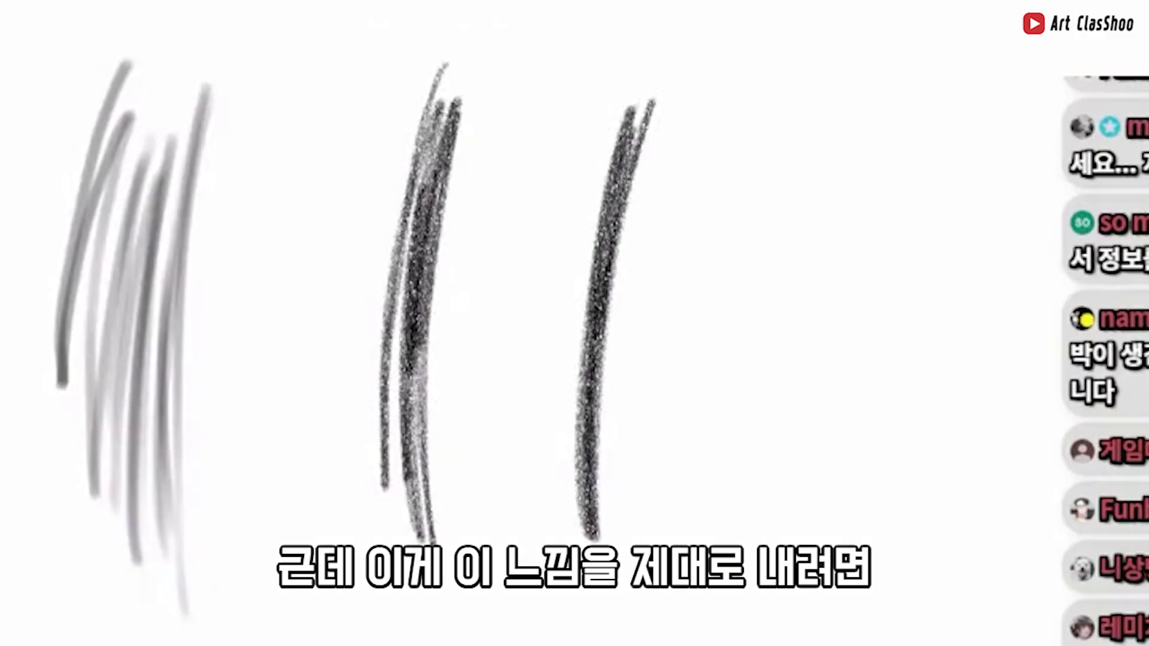
{"action": "left_click_drag", "start_coordinate": [745, 121], "coordinate": [703, 491]}
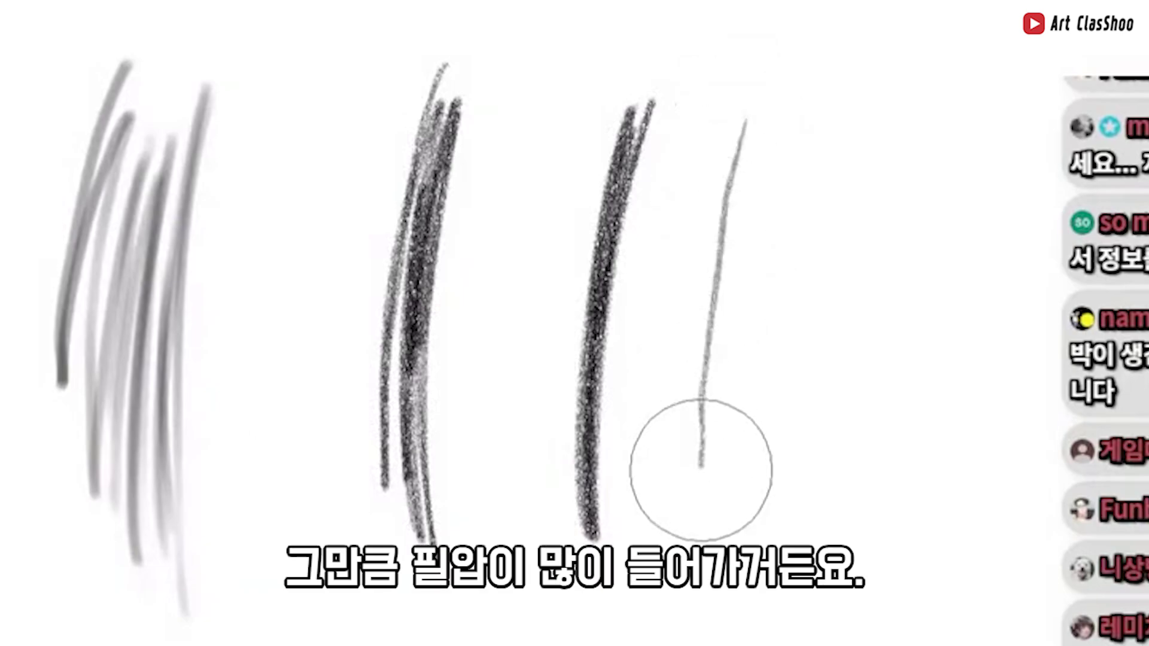
{"action": "left_click_drag", "start_coordinate": [744, 129], "coordinate": [706, 479]}
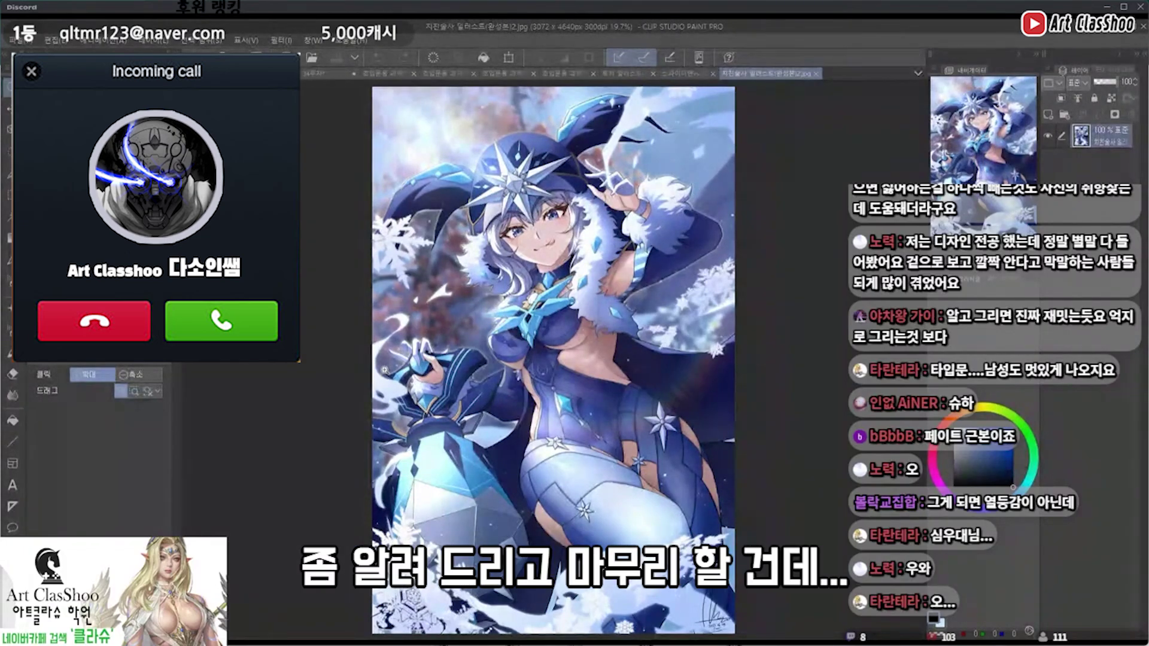
Switch to the fruit study sheet, add a new layer, zoom on the orange, and move the Navigator view
{"action": "left_click", "coordinate": [362, 72]}
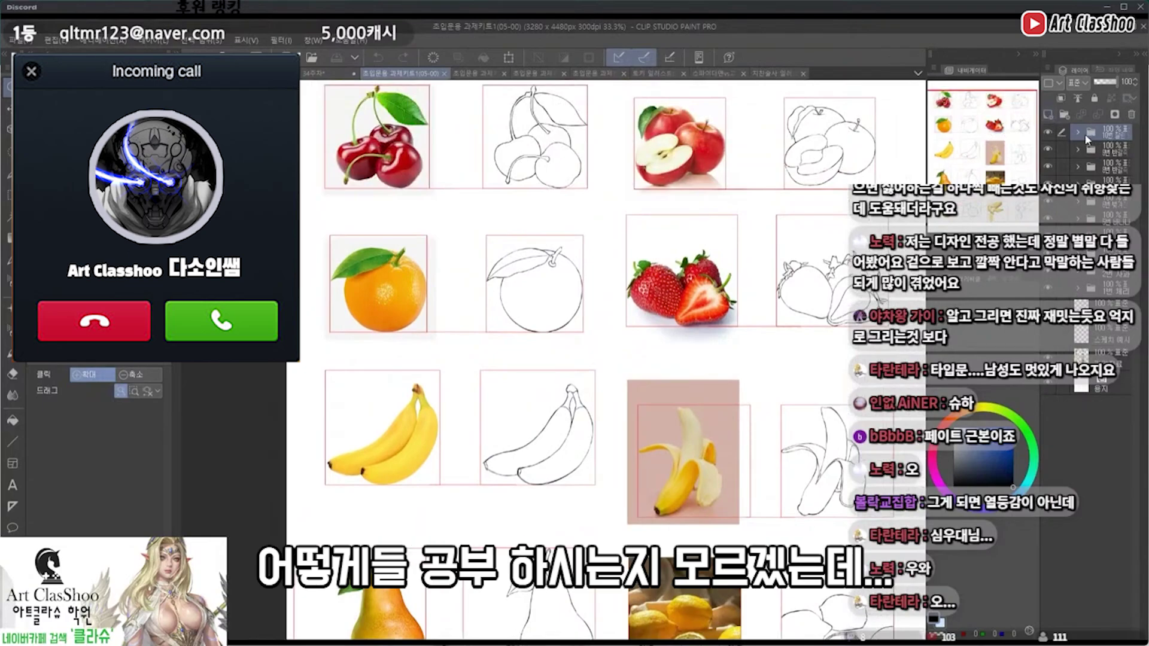
{"action": "left_click", "coordinate": [1049, 114]}
{"action": "left_click", "coordinate": [457, 354]}
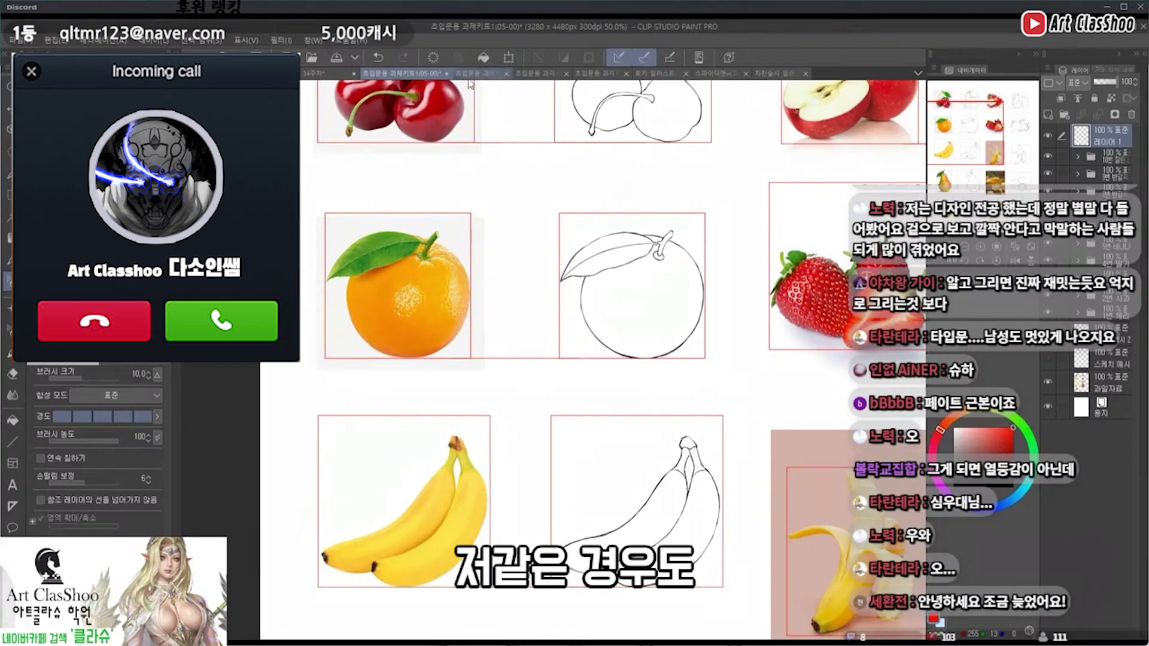
{"action": "scroll", "coordinate": [551, 160], "scroll_direction": "down", "scroll_amount": 2}
{"action": "left_click_drag", "start_coordinate": [993, 139], "coordinate": [997, 178]}
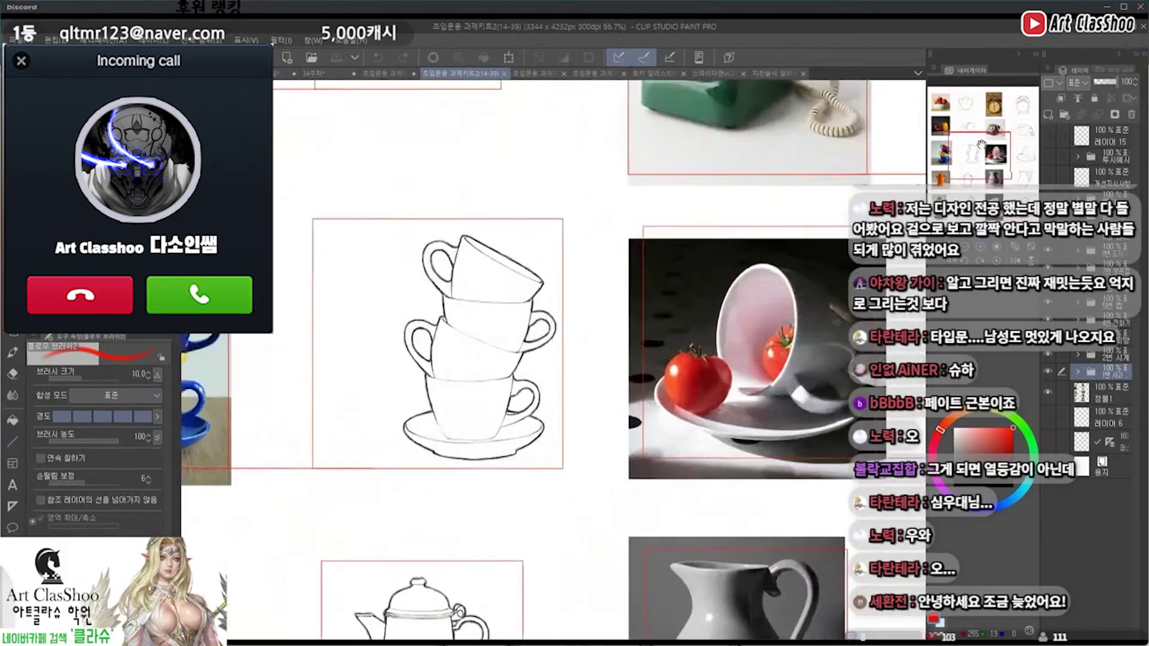
Pan through the apple, cup, coffee pot and jug studies, then bring up the 과제키트3 felt-animal sheet
{"action": "left_click_drag", "start_coordinate": [982, 144], "coordinate": [965, 109]}
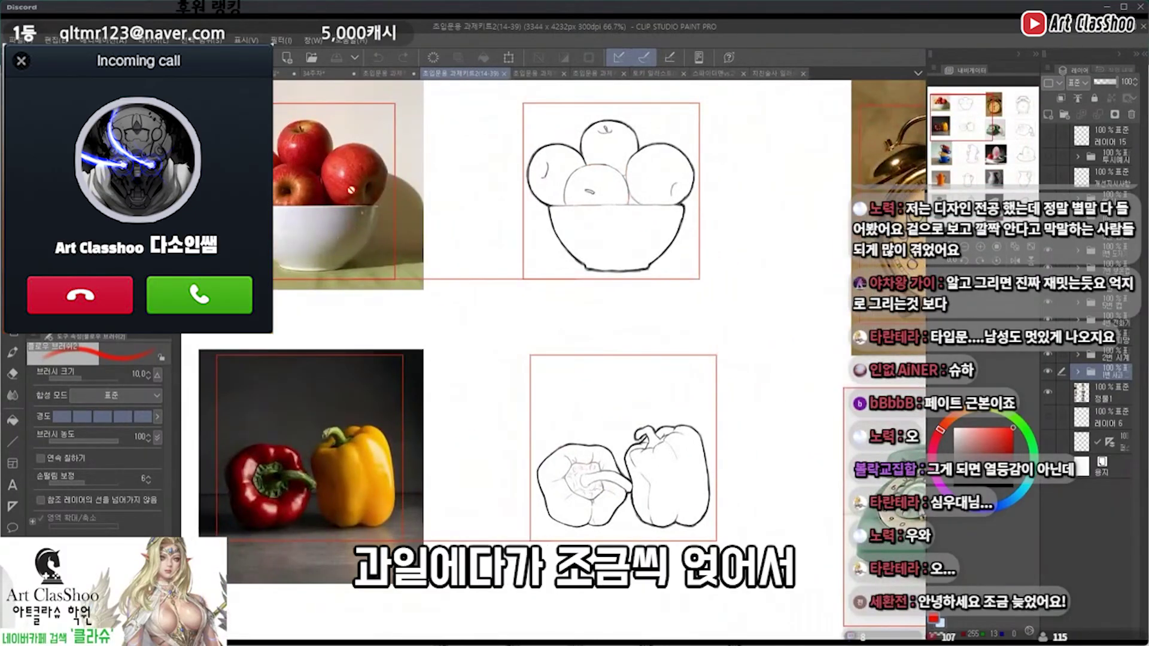
{"action": "left_click_drag", "start_coordinate": [974, 132], "coordinate": [975, 179]}
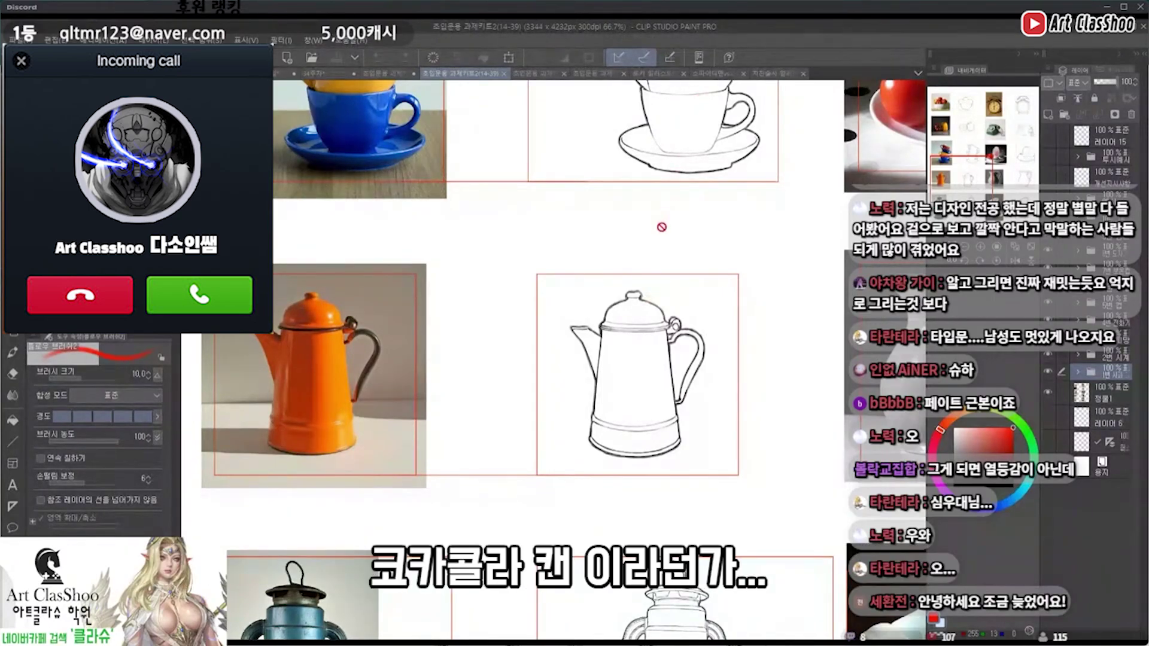
{"action": "left_click_drag", "start_coordinate": [986, 161], "coordinate": [975, 187]}
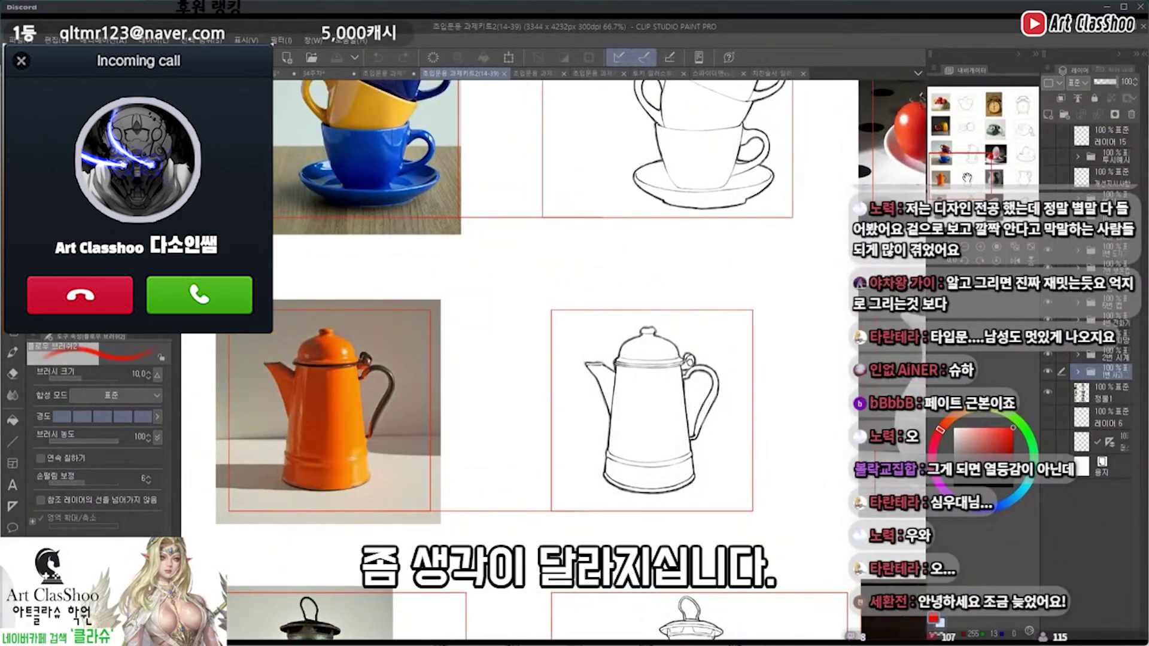
{"action": "left_click_drag", "start_coordinate": [967, 177], "coordinate": [1011, 200]}
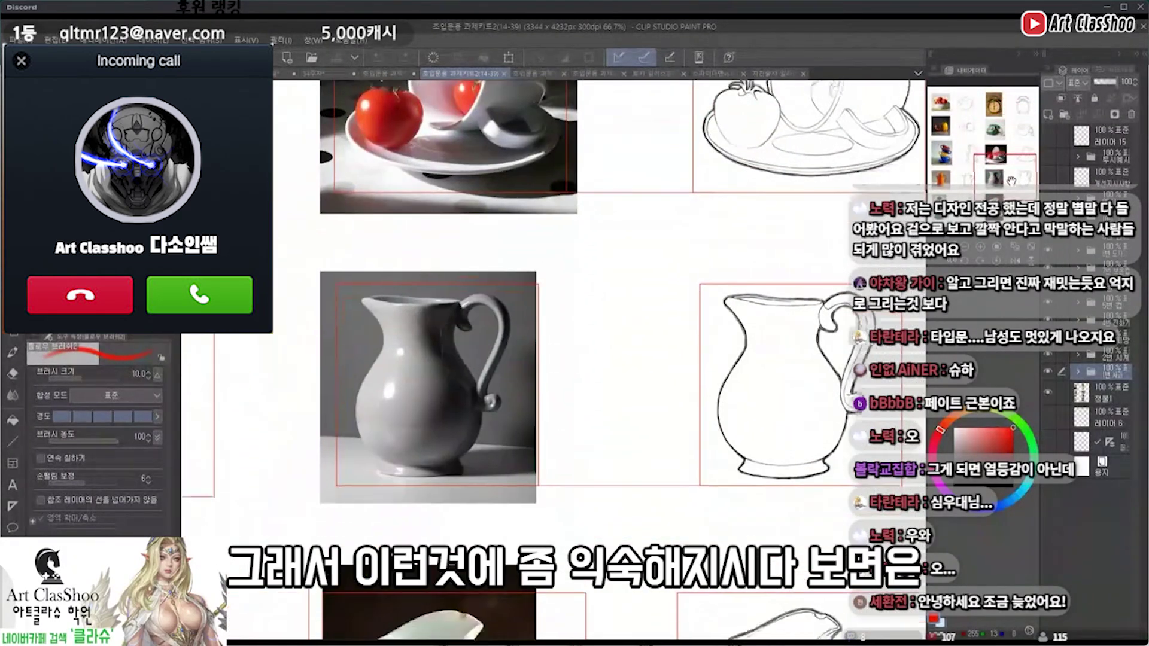
{"action": "left_click", "coordinate": [530, 73]}
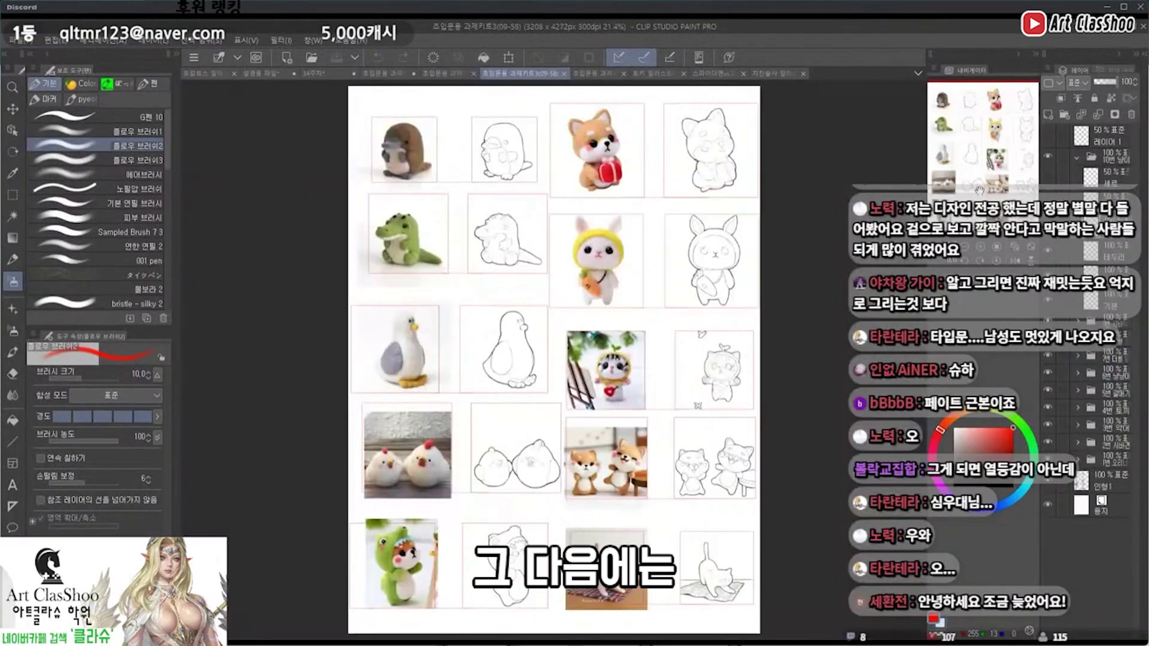
Zoom in twice on the felt-animal studies, browse the platypus and shiba references, then show the 과제키트4 sheet
{"action": "left_click", "coordinate": [980, 246]}
{"action": "left_click", "coordinate": [980, 246]}
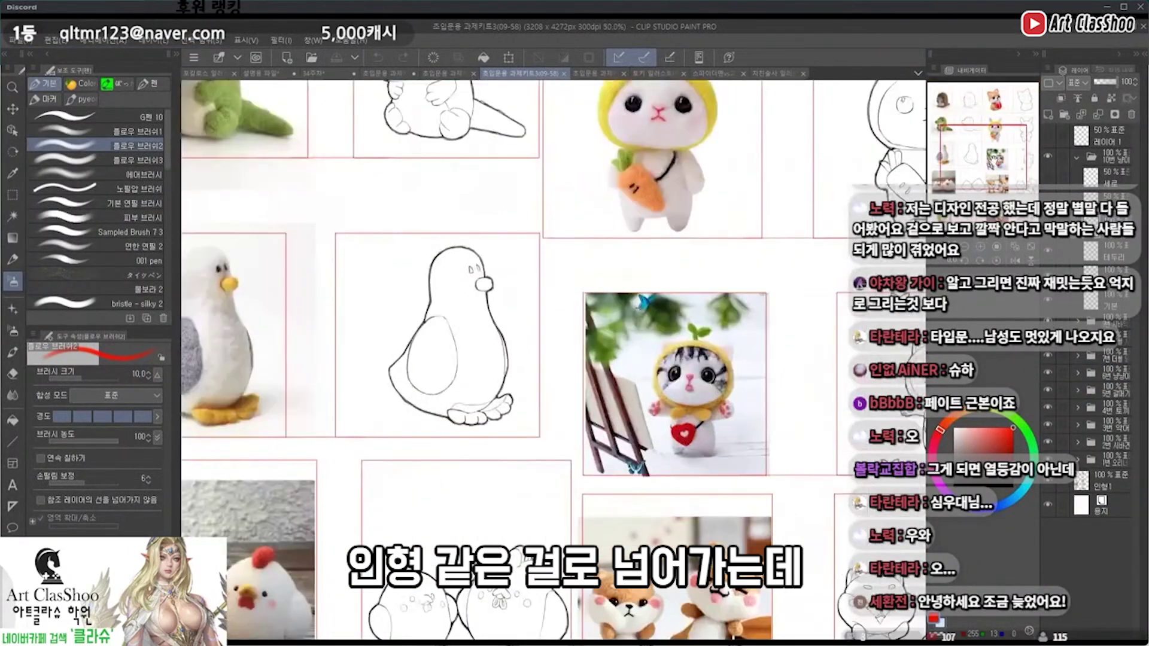
{"action": "left_click_drag", "start_coordinate": [984, 158], "coordinate": [979, 120]}
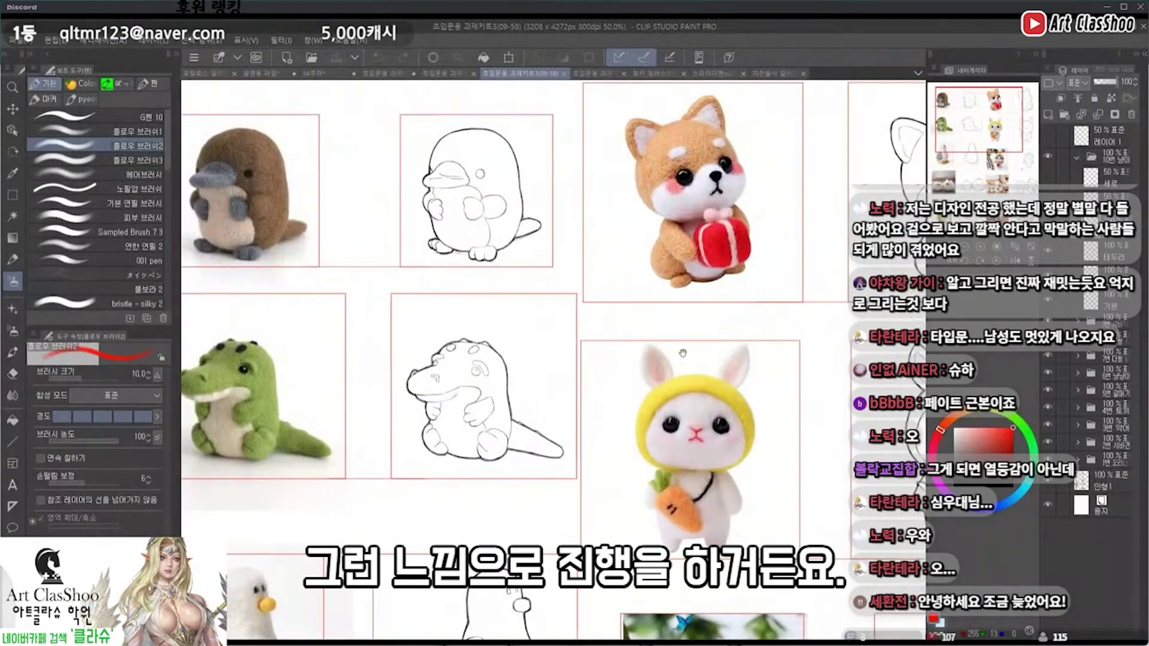
{"action": "scroll", "coordinate": [682, 353], "scroll_direction": "down", "scroll_amount": 2}
{"action": "scroll", "coordinate": [681, 356], "scroll_direction": "down", "scroll_amount": 5}
{"action": "scroll", "coordinate": [677, 359], "scroll_direction": "down", "scroll_amount": 3}
{"action": "scroll", "coordinate": [673, 363], "scroll_direction": "down", "scroll_amount": 4}
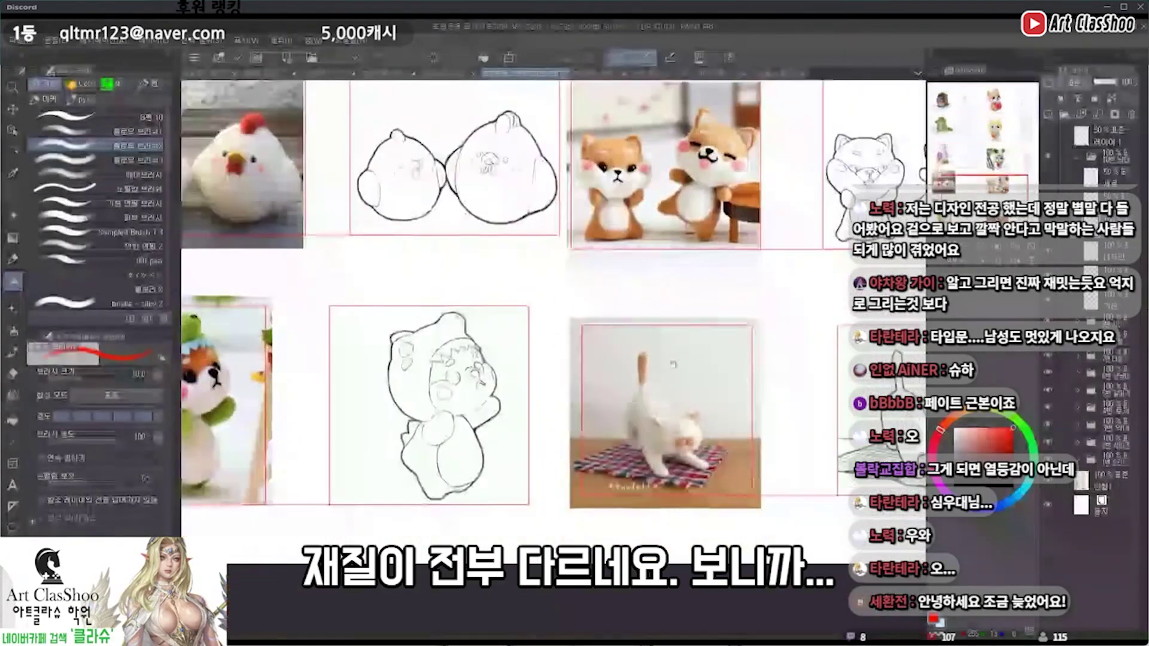
{"action": "scroll", "coordinate": [664, 359], "scroll_direction": "down", "scroll_amount": 3}
{"action": "scroll", "coordinate": [629, 341], "scroll_direction": "down", "scroll_amount": 4}
{"action": "scroll", "coordinate": [593, 326], "scroll_direction": "down", "scroll_amount": 3}
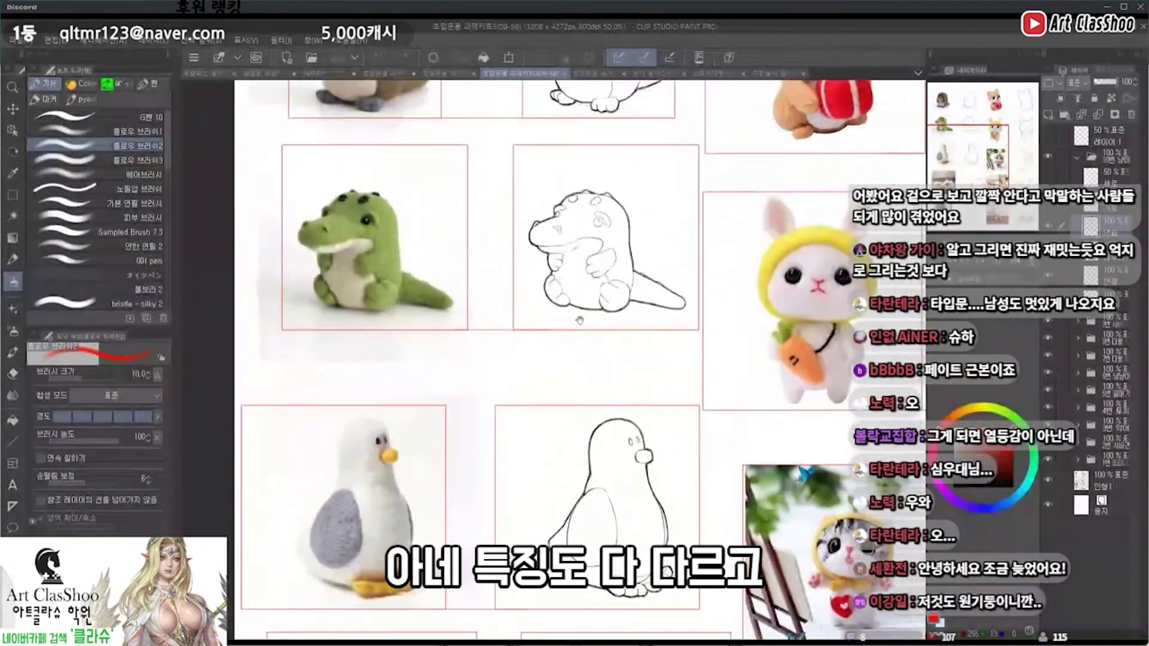
{"action": "scroll", "coordinate": [579, 320], "scroll_direction": "up", "scroll_amount": 2}
{"action": "left_click", "coordinate": [583, 73]}
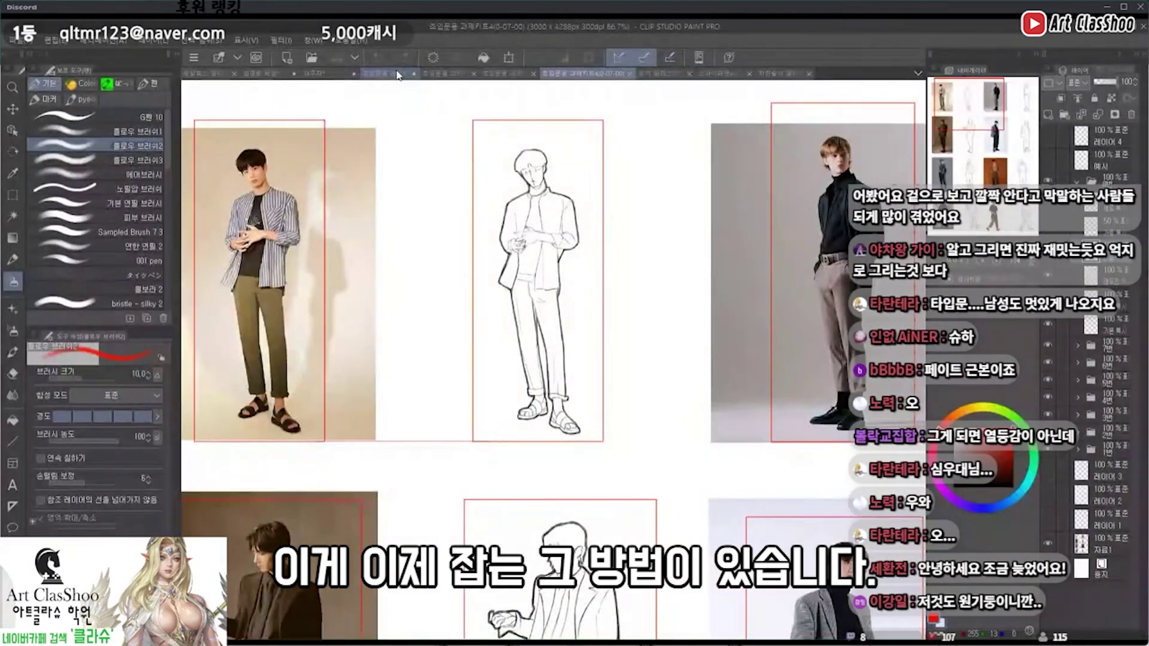
Go to the 과제키트3 sheet, then the 과제키트1 fruit sheet, and zoom in on the orange
{"action": "left_click", "coordinate": [516, 74]}
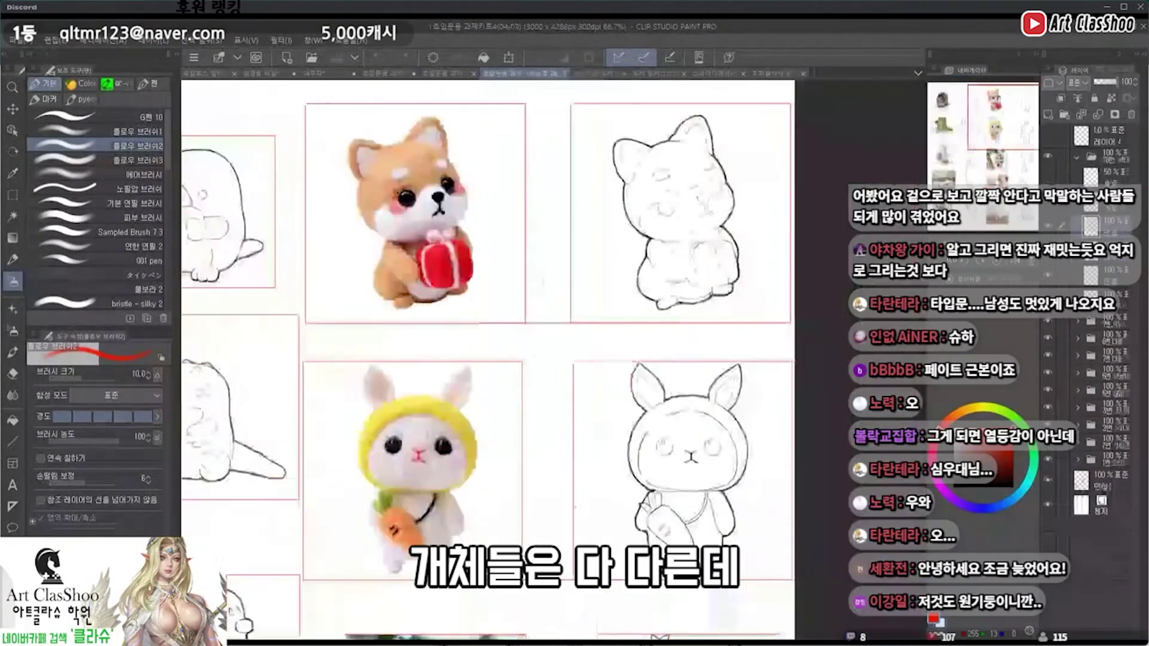
{"action": "left_click", "coordinate": [452, 79]}
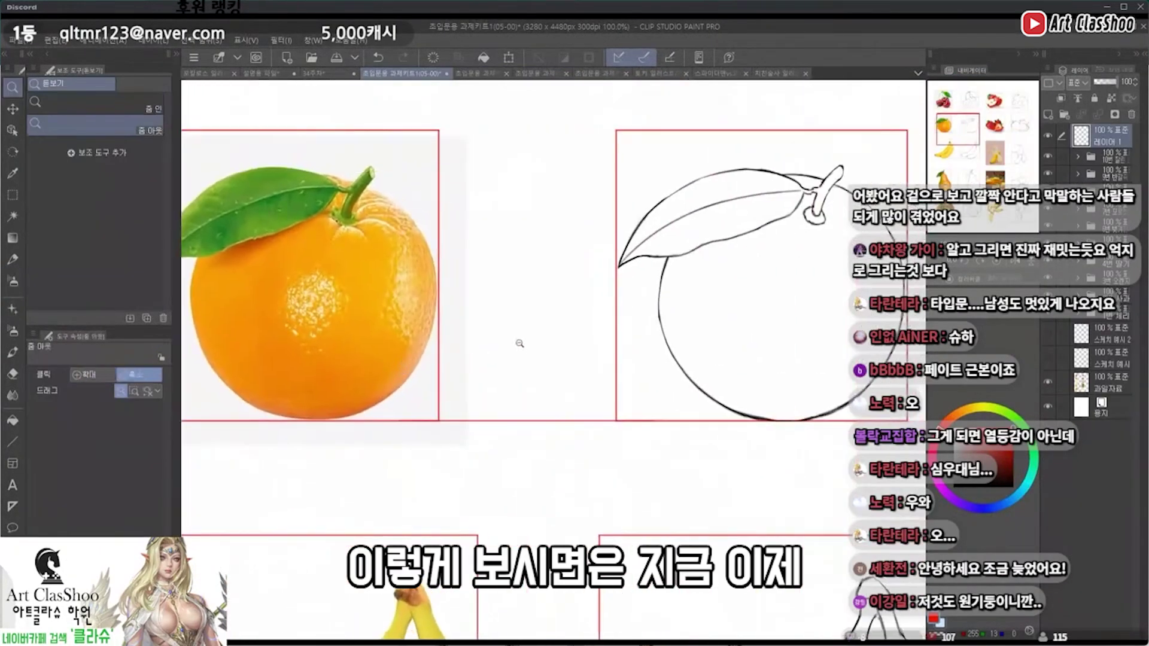
{"action": "left_click", "coordinate": [559, 282]}
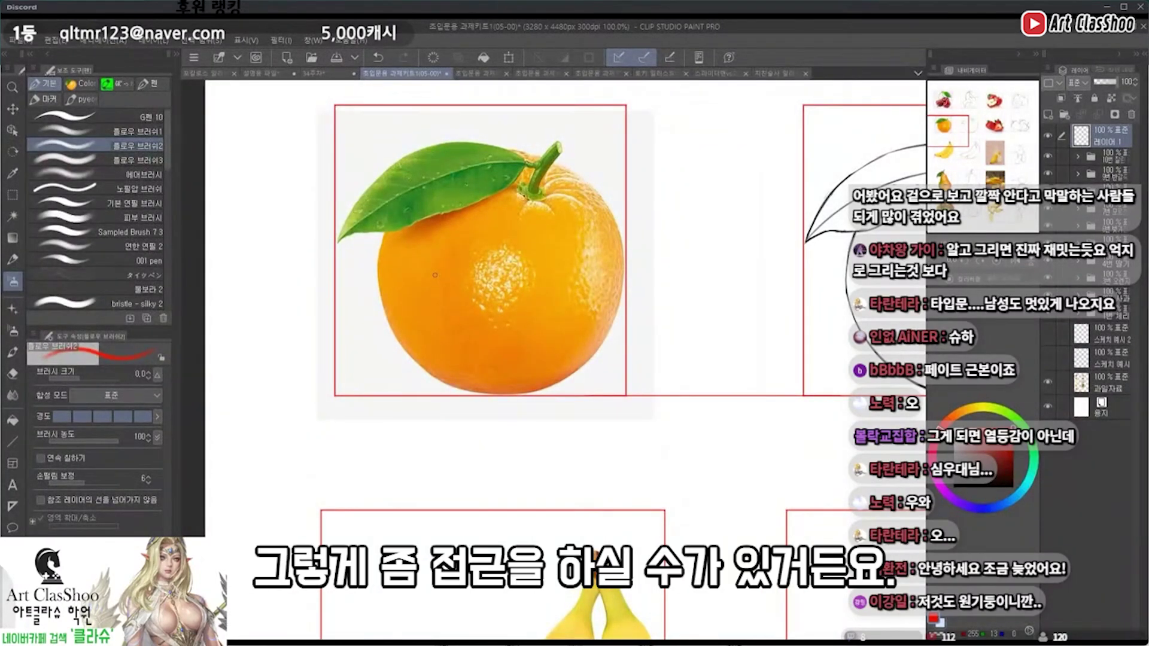
Trace the orange's lower-left and upper-left edges with brush strokes, thin the brush, and zoom out to 66.7%
{"action": "key", "text": "/"}
{"action": "scroll", "coordinate": [532, 296], "scroll_direction": "down", "scroll_amount": 2}
{"action": "scroll", "coordinate": [495, 333], "scroll_direction": "up", "scroll_amount": 2}
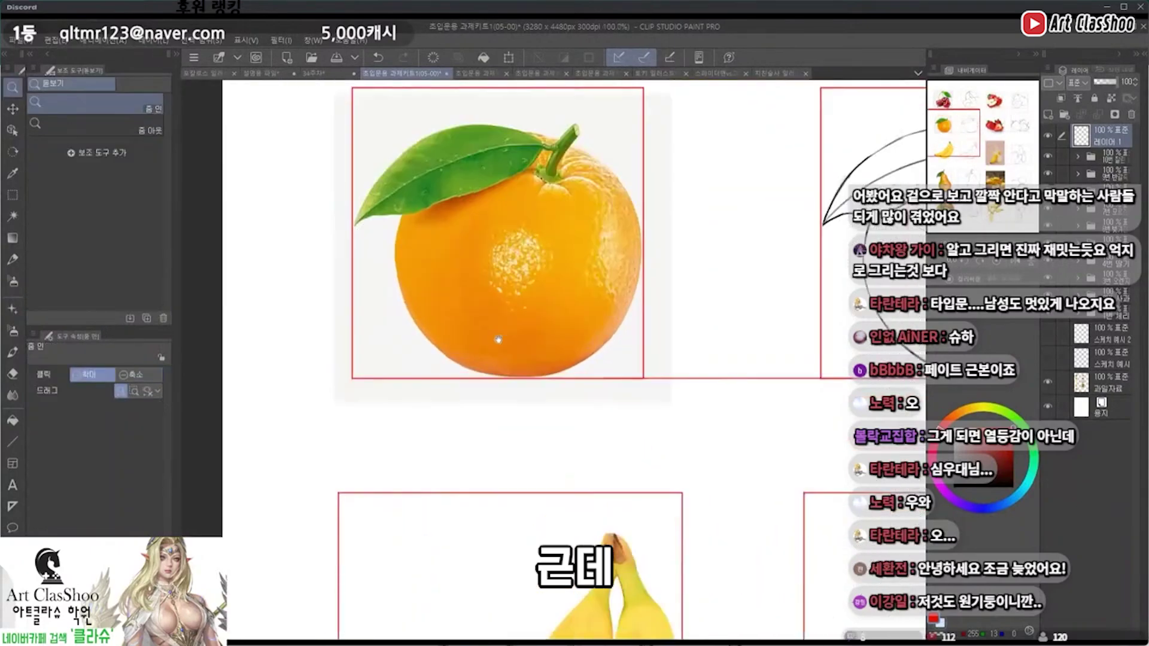
{"action": "key", "text": "b"}
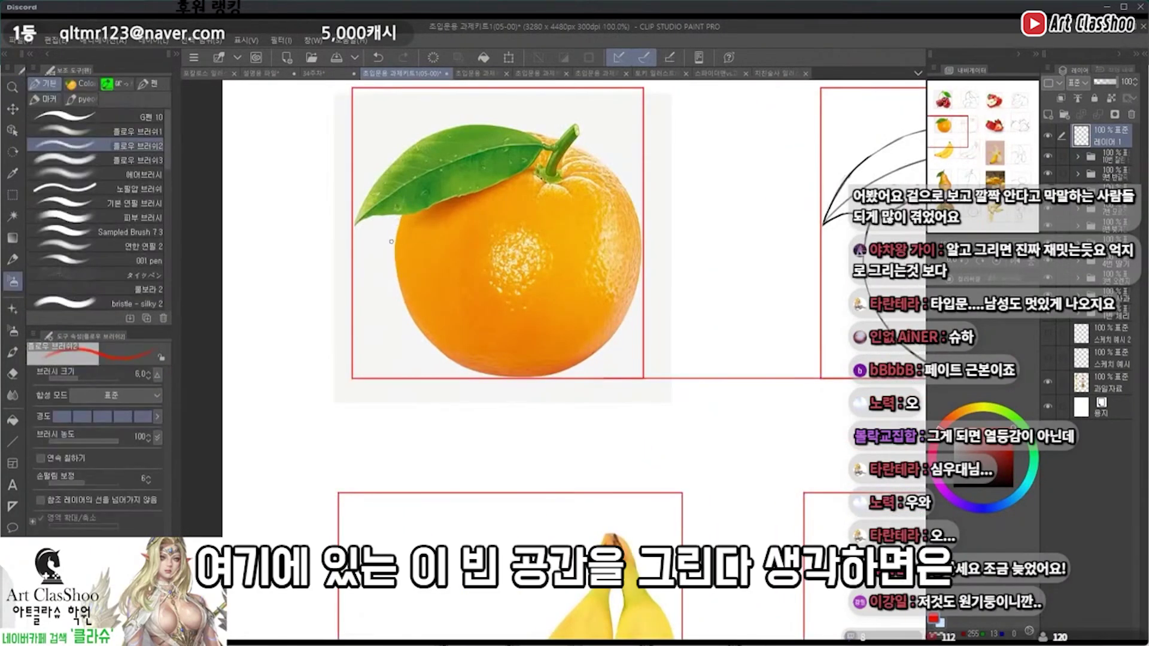
{"action": "mouse_move", "coordinate": [391, 241]}
{"action": "left_mouse_down"}
{"action": "mouse_move", "coordinate": [390, 295]}
{"action": "mouse_move", "coordinate": [443, 363]}
{"action": "mouse_move", "coordinate": [497, 380]}
{"action": "left_mouse_up"}
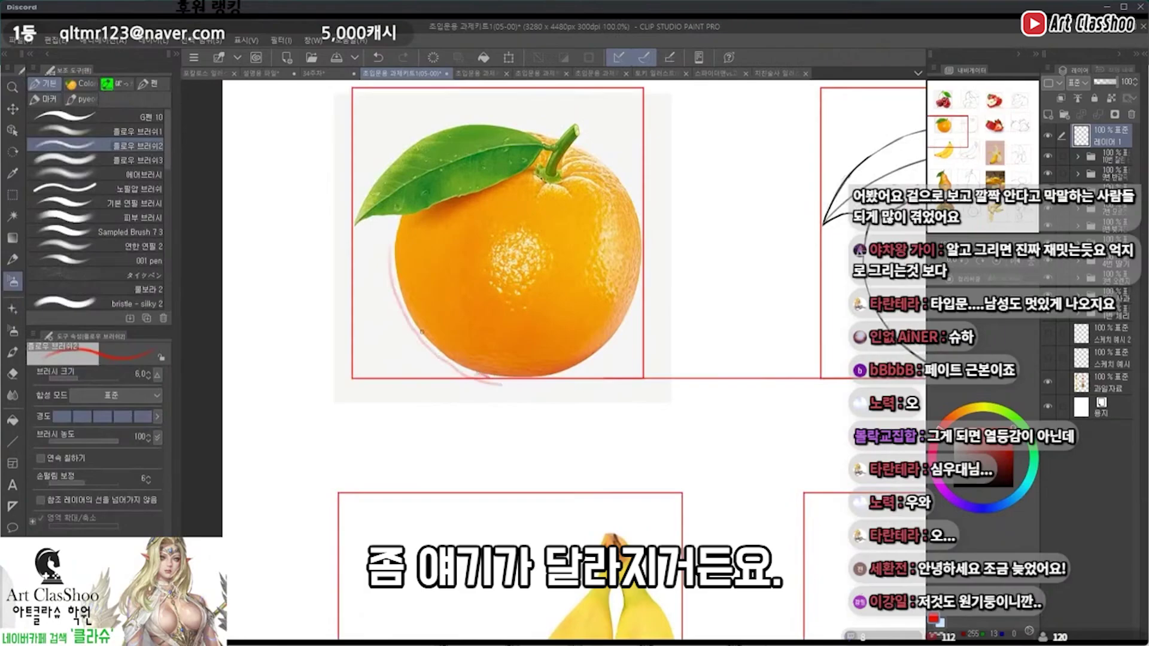
{"action": "left_click_drag", "start_coordinate": [361, 226], "coordinate": [389, 242]}
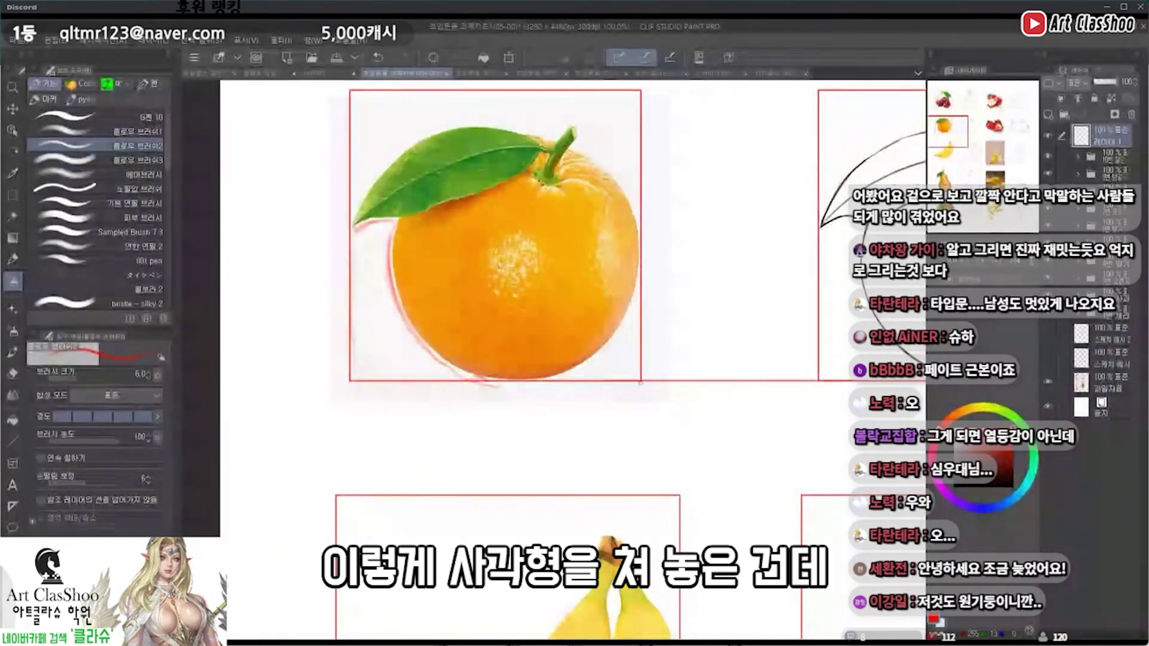
{"action": "left_click_drag", "start_coordinate": [399, 246], "coordinate": [366, 239]}
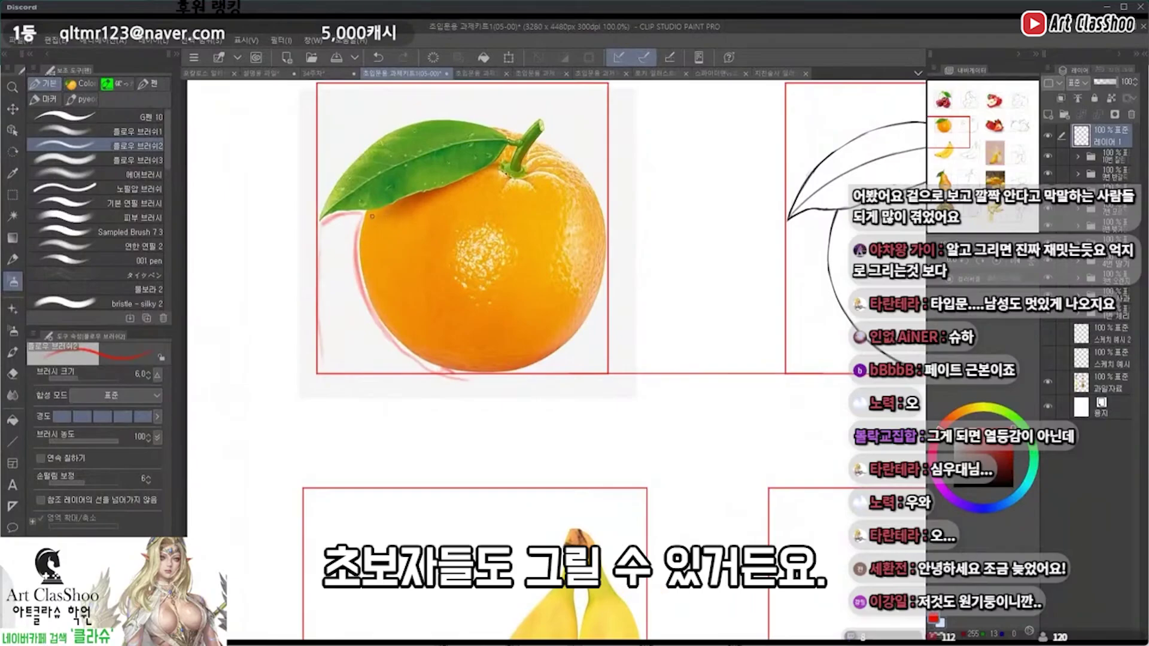
{"action": "key", "text": "bracketleft"}
{"action": "key", "text": "bracketleft"}
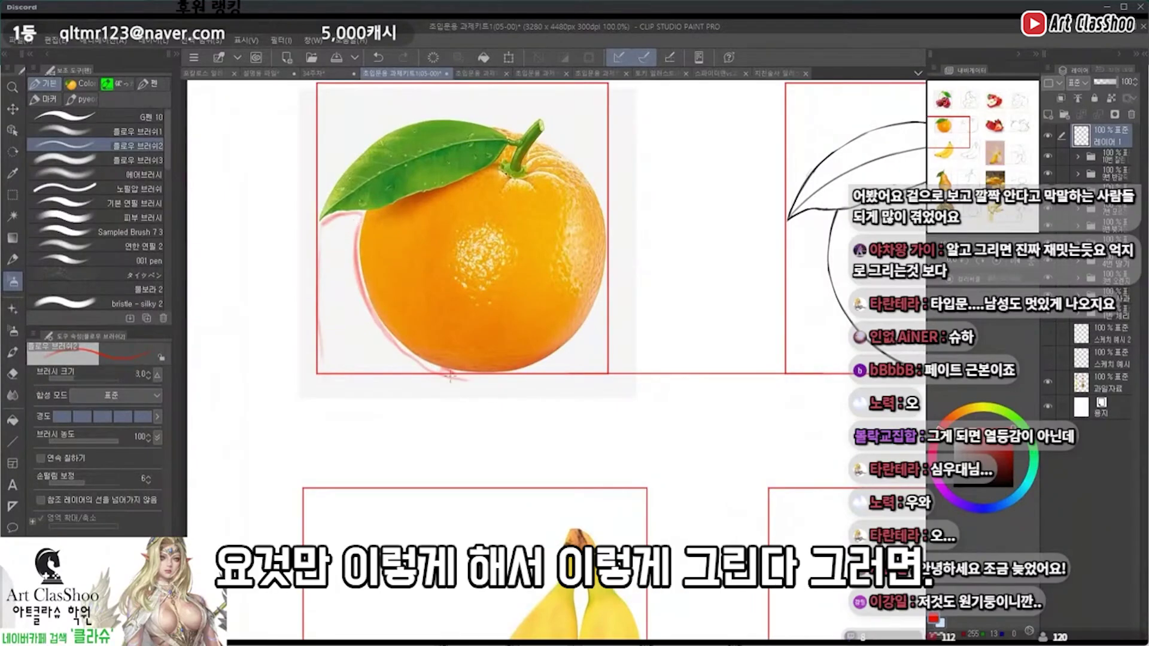
{"action": "key", "text": "ctrl+minus"}
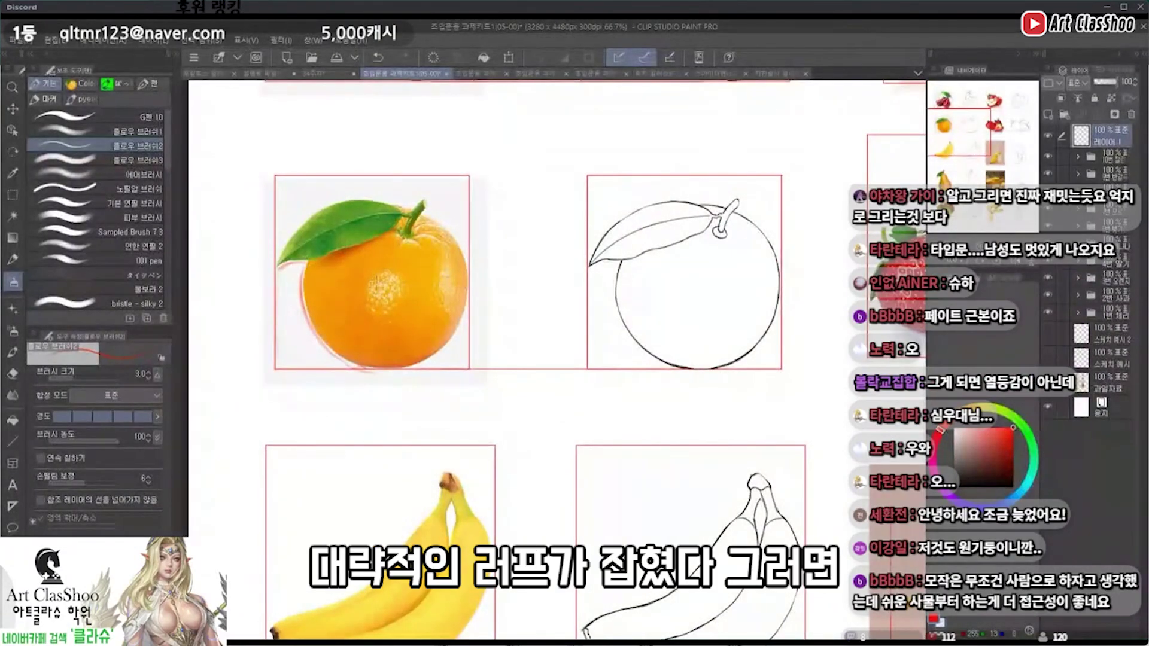
Draw a size-4 red horizontal guide from the orange's leaf tip across to its line drawing
{"action": "key", "text": "u"}
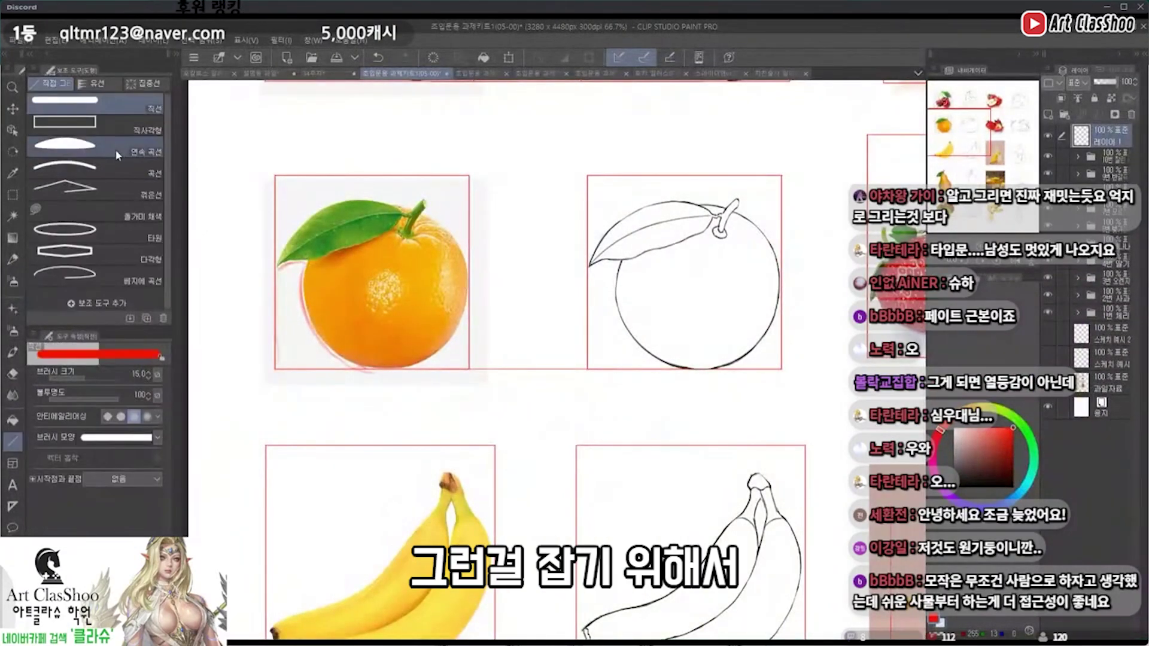
{"action": "key", "text": "bracketleft"}
{"action": "key", "text": "bracketleft"}
{"action": "key", "text": "bracketleft"}
{"action": "key", "text": "bracketleft"}
{"action": "key", "text": "bracketleft"}
{"action": "key", "text": "bracketleft"}
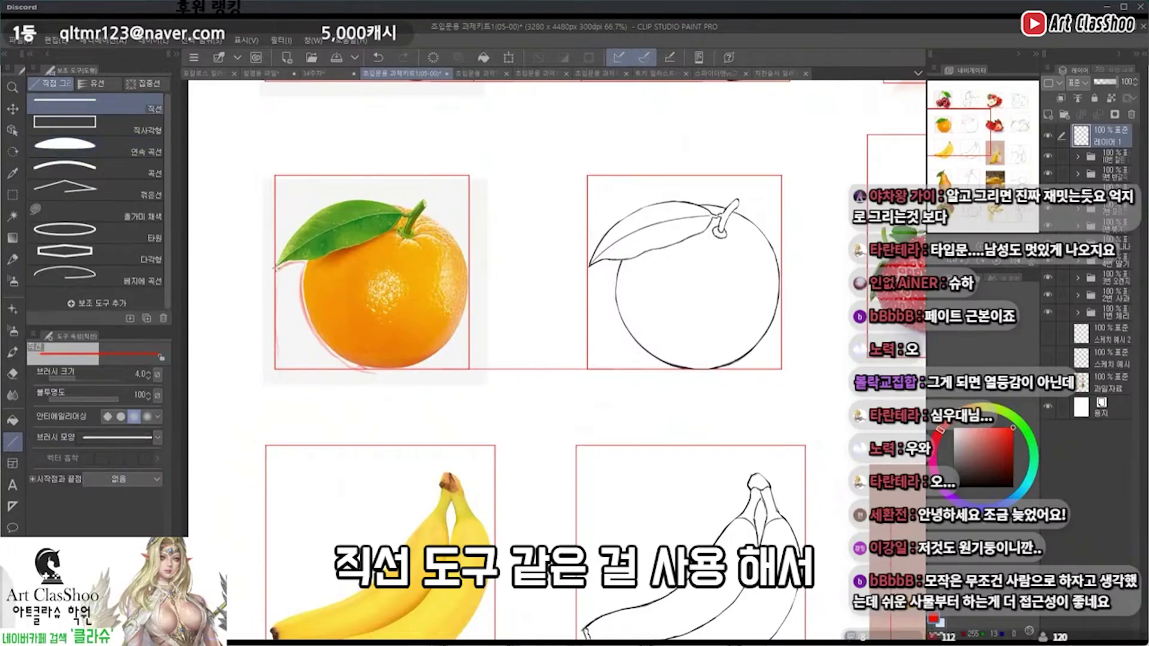
{"action": "left_click_drag", "start_coordinate": [276, 267], "coordinate": [619, 267]}
Zoom in on the orange and draw a vertical guide up from its stem
{"action": "key", "text": "slash"}
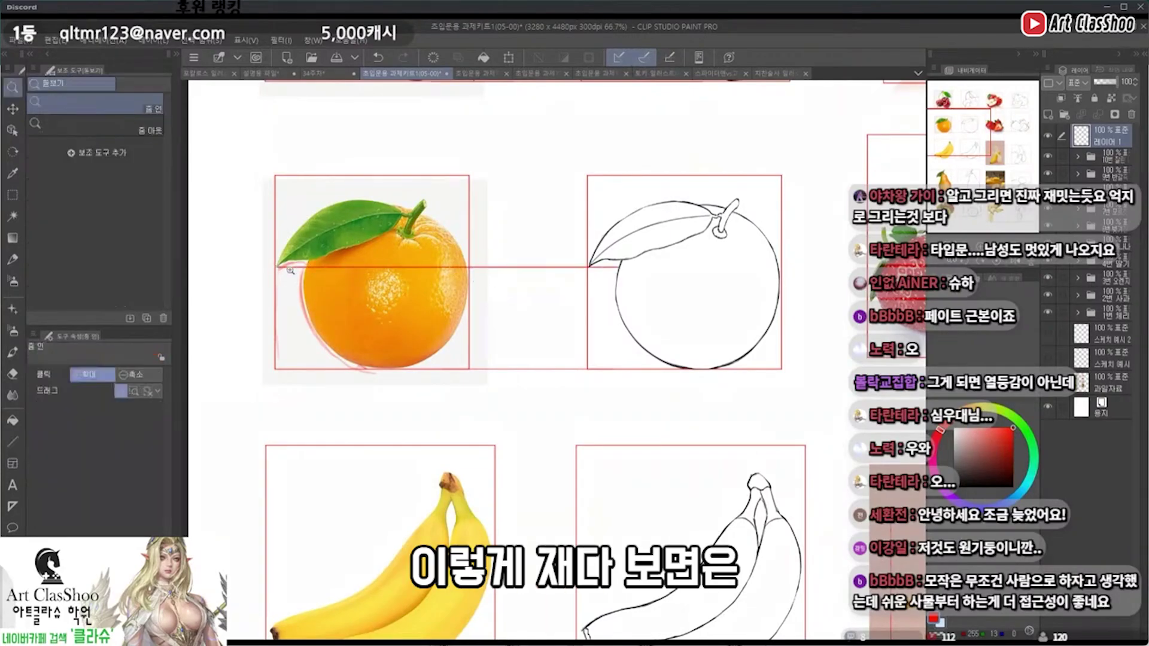
{"action": "left_click", "coordinate": [291, 270]}
{"action": "left_click", "coordinate": [538, 303]}
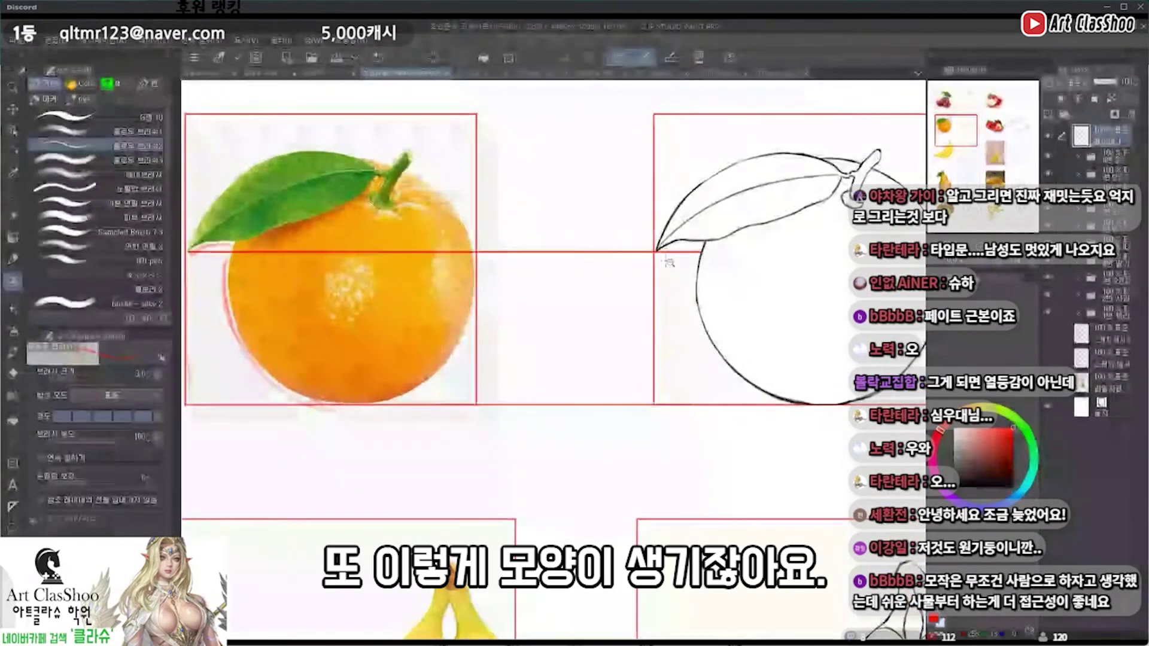
{"action": "scroll", "coordinate": [668, 266], "scroll_direction": "down", "scroll_amount": 1}
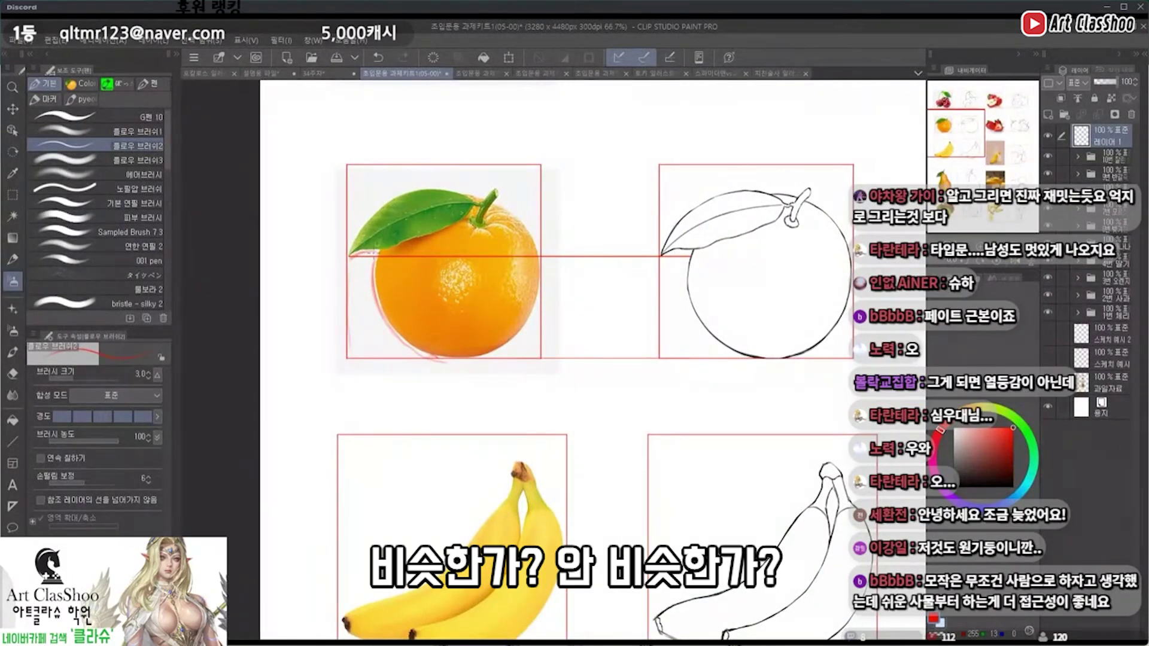
{"action": "left_click_drag", "start_coordinate": [714, 328], "coordinate": [612, 305]}
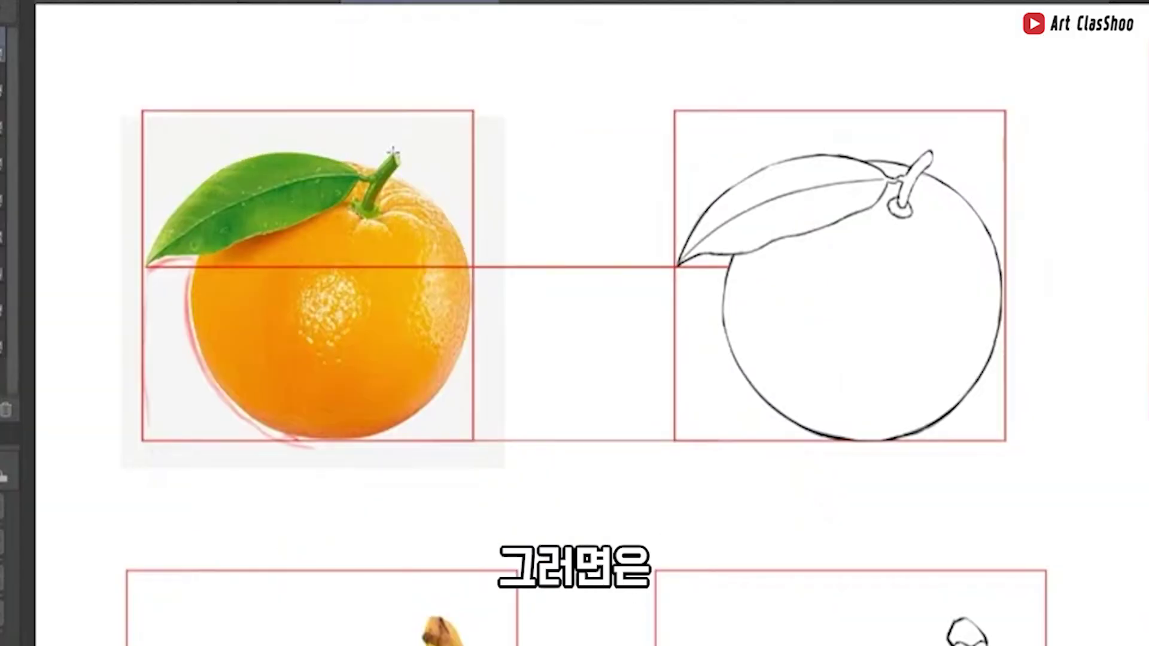
{"action": "left_click_drag", "start_coordinate": [392, 165], "coordinate": [391, 128]}
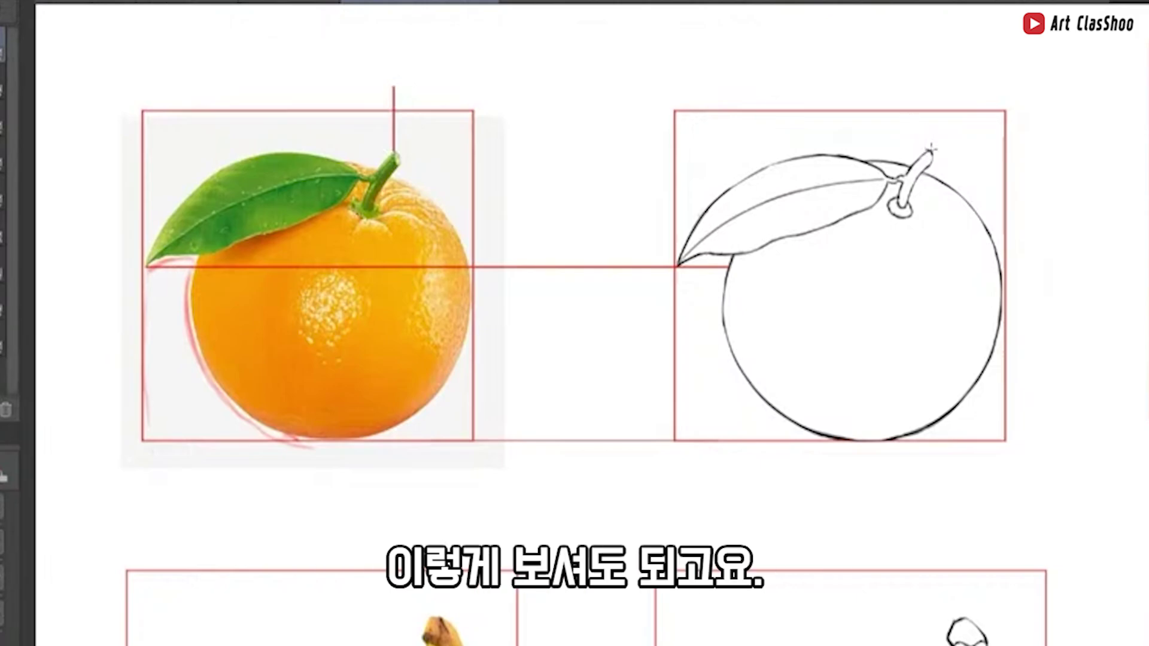
Draw a vertical guide up from the line drawing's stem, then pan back to the orange studies
{"action": "left_click_drag", "start_coordinate": [931, 147], "coordinate": [927, 65]}
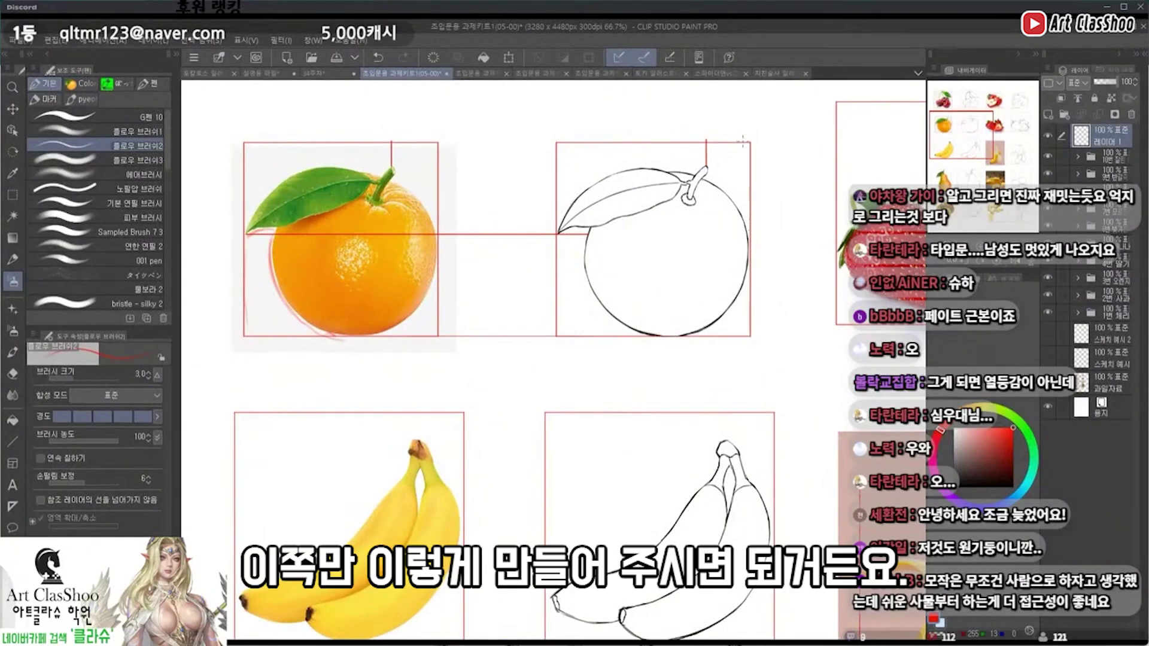
{"action": "left_click_drag", "start_coordinate": [723, 181], "coordinate": [677, 178]}
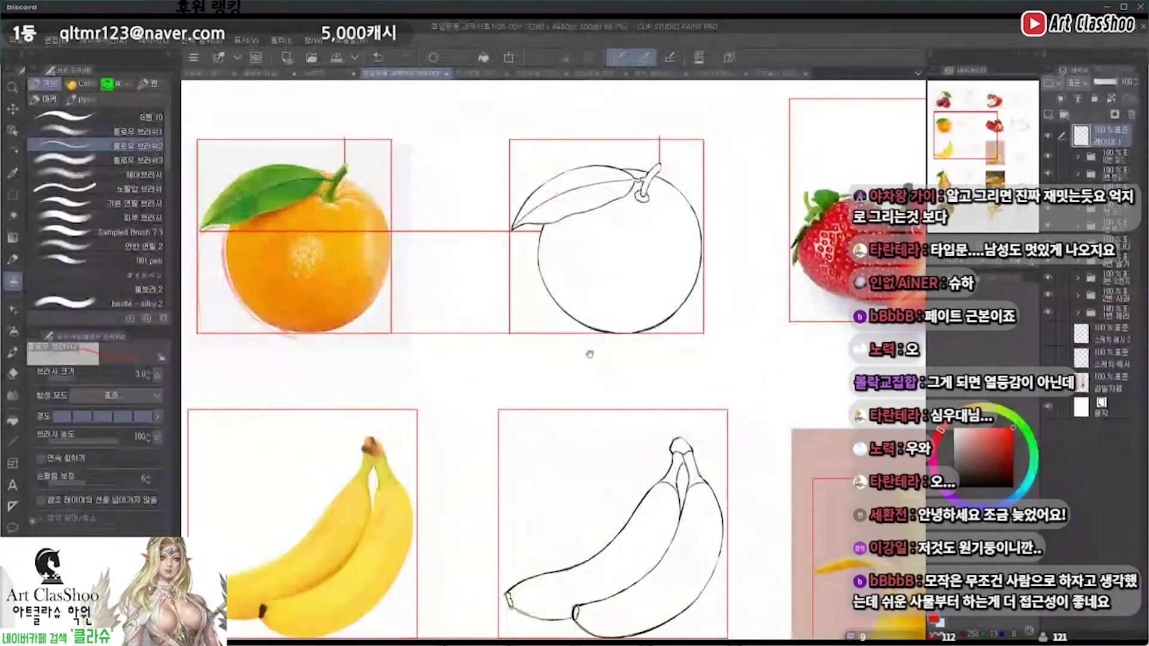
{"action": "left_click_drag", "start_coordinate": [594, 361], "coordinate": [624, 355]}
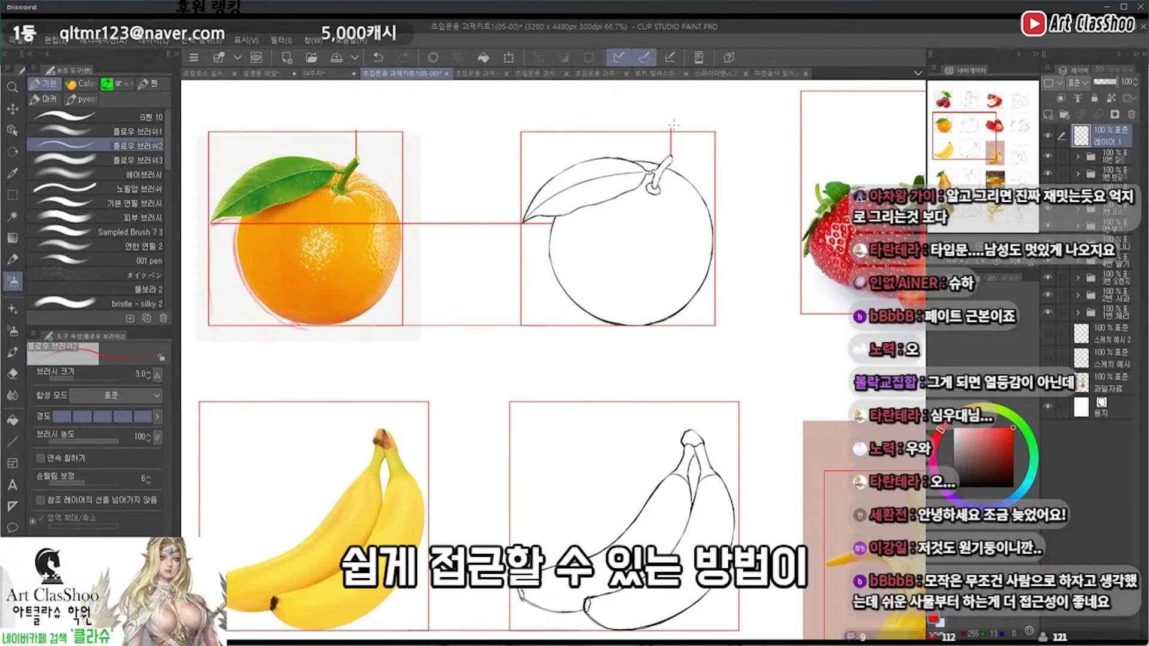
{"action": "left_click_drag", "start_coordinate": [673, 127], "coordinate": [584, 186]}
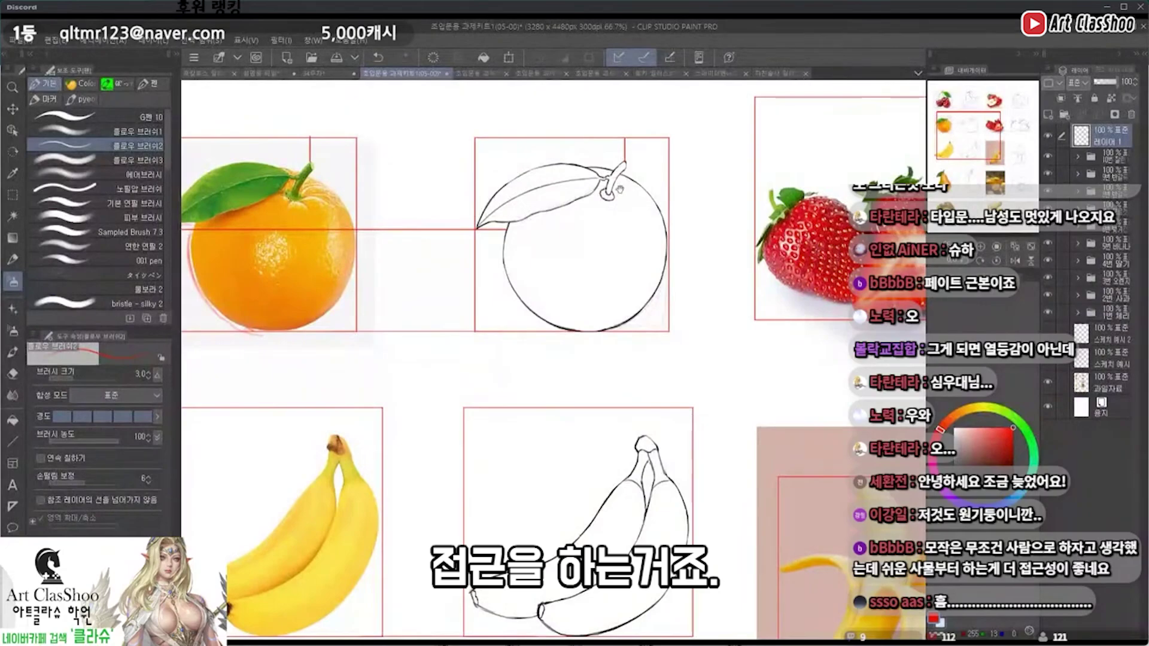
{"action": "left_click_drag", "start_coordinate": [620, 189], "coordinate": [599, 278]}
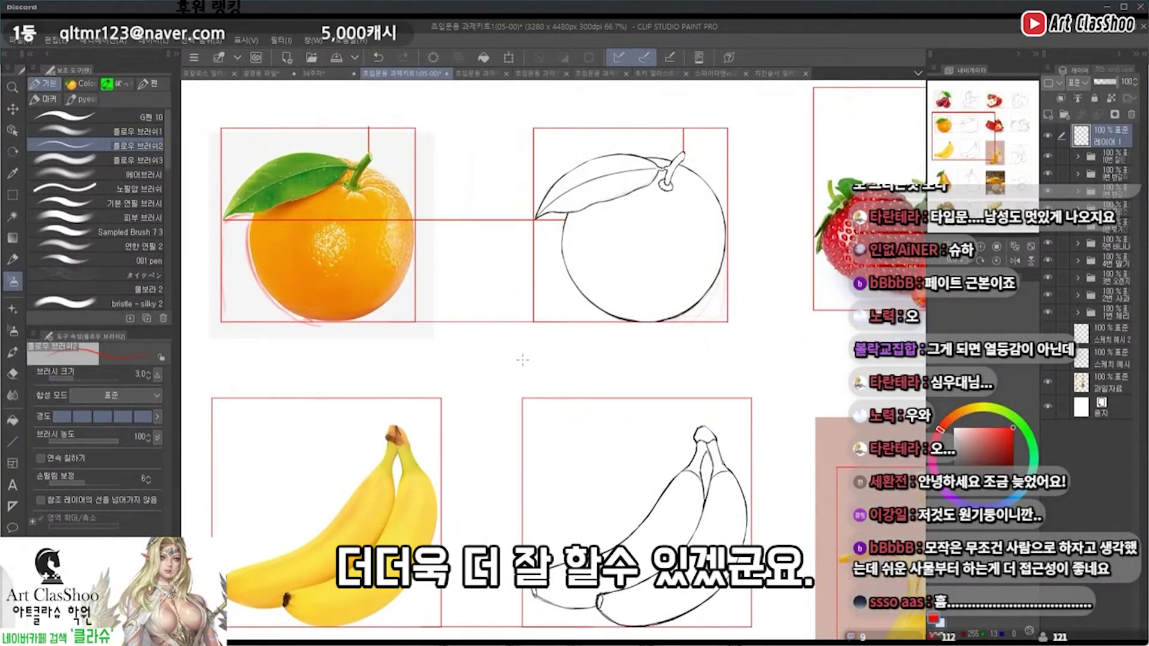
{"action": "key", "text": "u"}
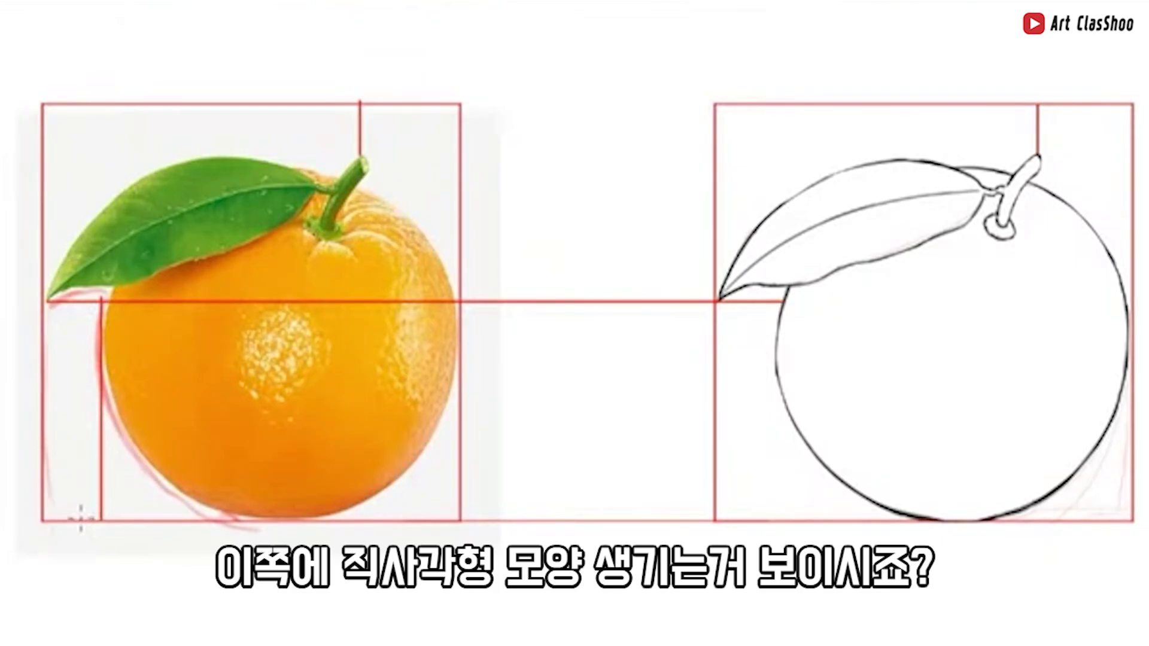
Draw a vertical red guide down through the orange's box
{"action": "left_click_drag", "start_coordinate": [768, 305], "coordinate": [769, 522]}
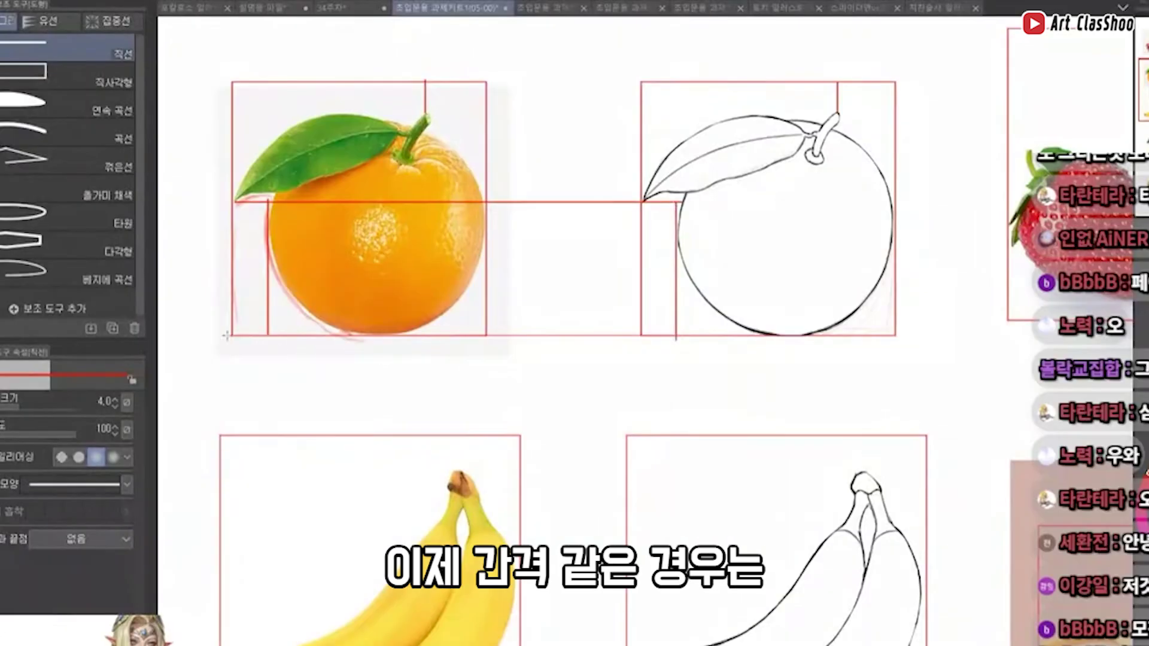
{"action": "key", "text": "b"}
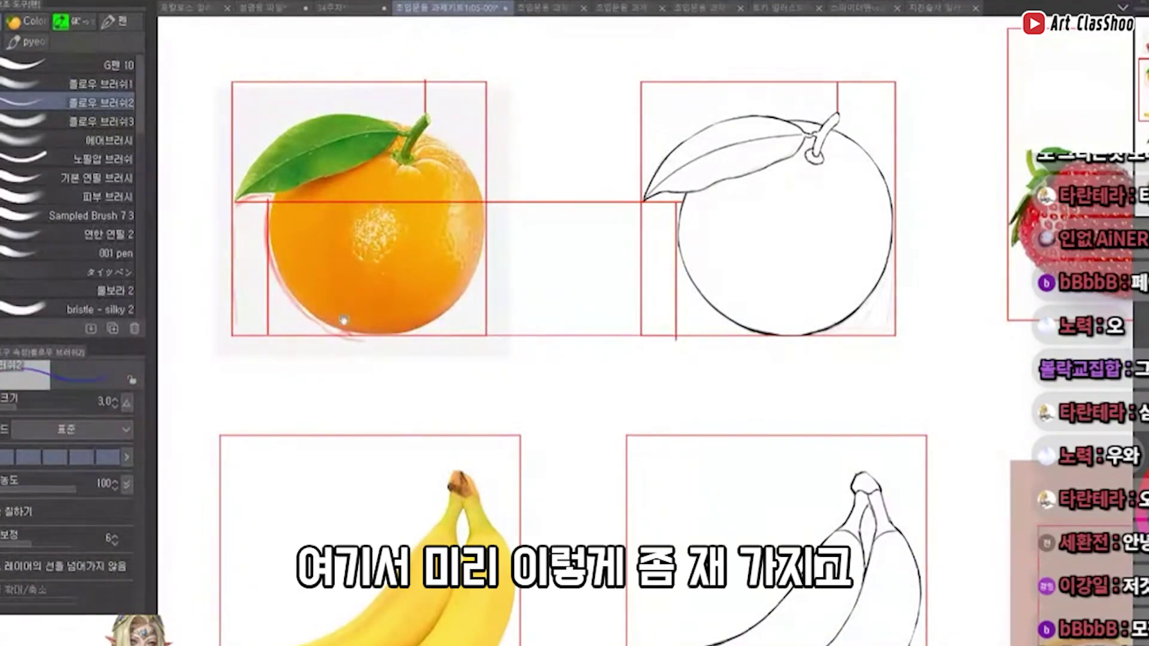
{"action": "key", "text": "u"}
{"action": "scroll", "coordinate": [342, 319], "scroll_direction": "up", "scroll_amount": 5}
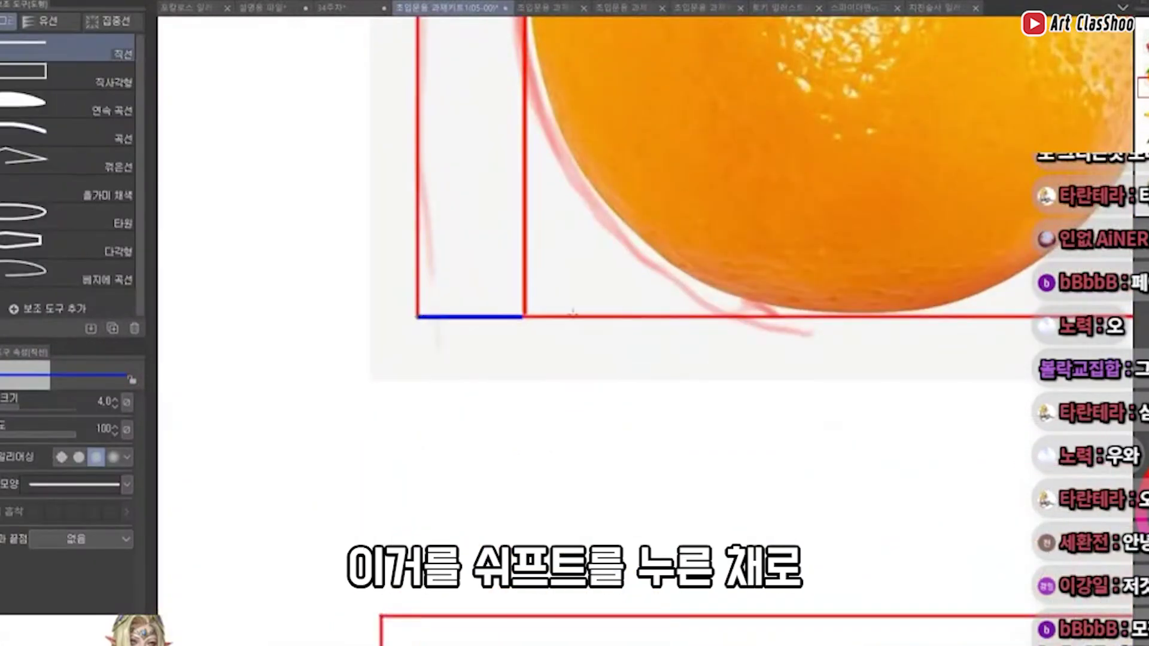
Move the blue width measure over to sit under the orange line drawing
{"action": "key", "text": "k"}
{"action": "scroll", "coordinate": [572, 311], "scroll_direction": "down", "scroll_amount": 3}
{"action": "scroll", "coordinate": [898, 367], "scroll_direction": "down", "scroll_amount": 2}
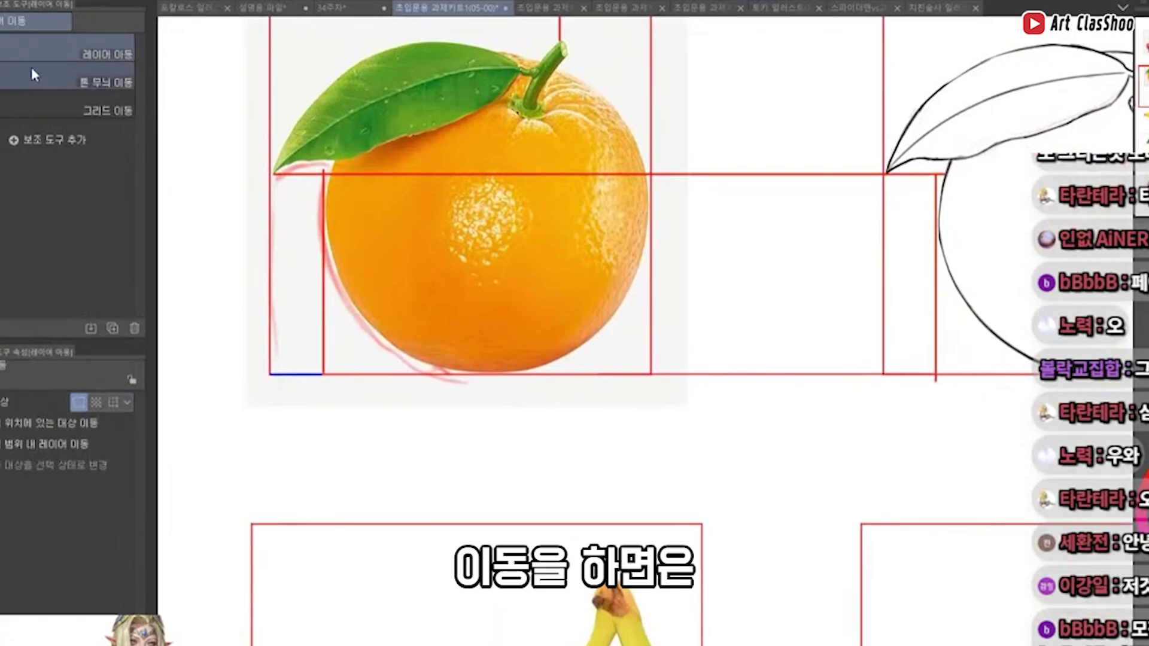
{"action": "mouse_move", "coordinate": [310, 396]}
{"action": "left_mouse_down"}
{"action": "mouse_move", "coordinate": [922, 399]}
{"action": "mouse_move", "coordinate": [872, 386]}
{"action": "left_mouse_up"}
{"action": "key", "text": "p"}
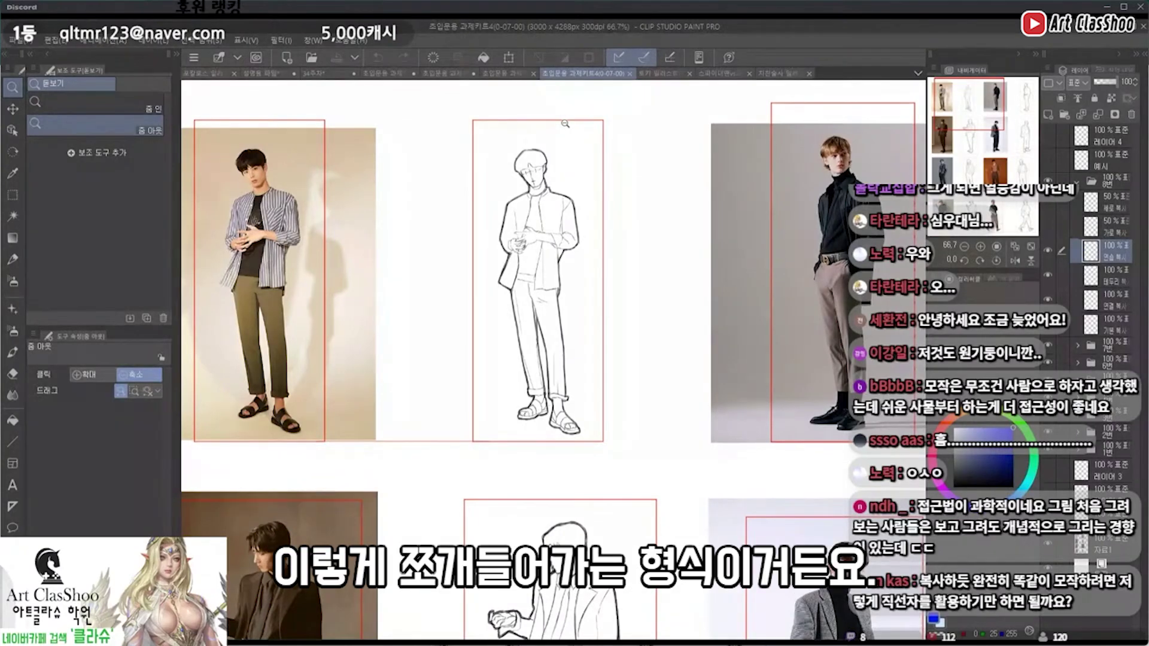
Block in the folded fingers with blue brush strokes, reducing brush size to 2
{"action": "key", "text": "b"}
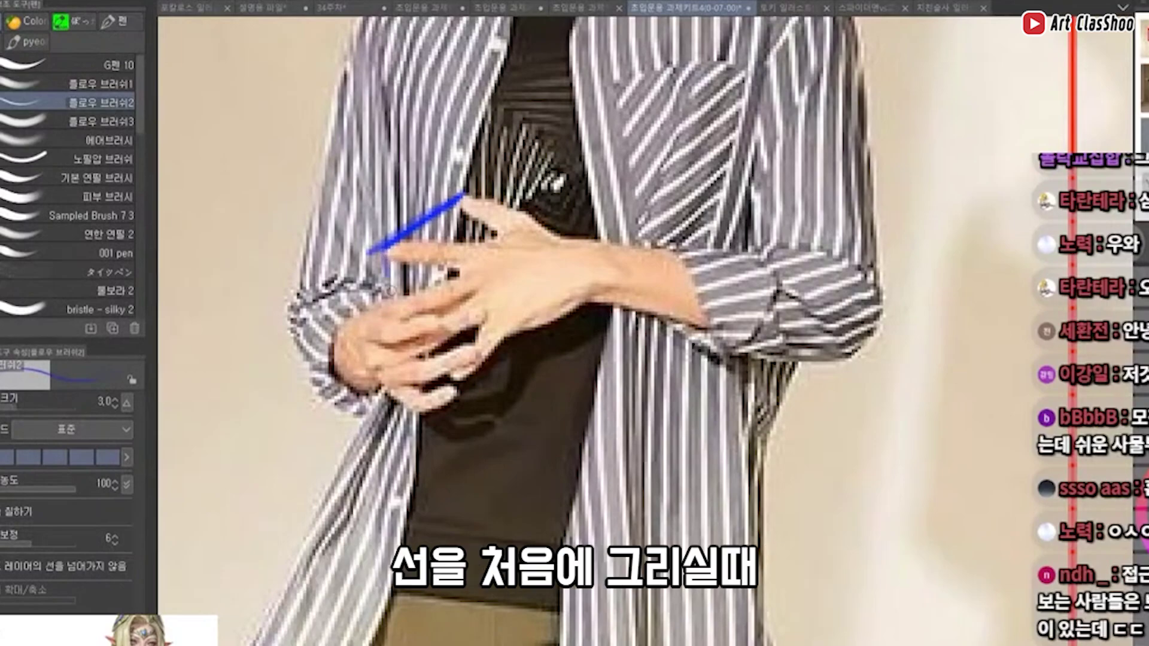
{"action": "left_click_drag", "start_coordinate": [383, 250], "coordinate": [394, 304]}
{"action": "left_click_drag", "start_coordinate": [464, 193], "coordinate": [562, 238]}
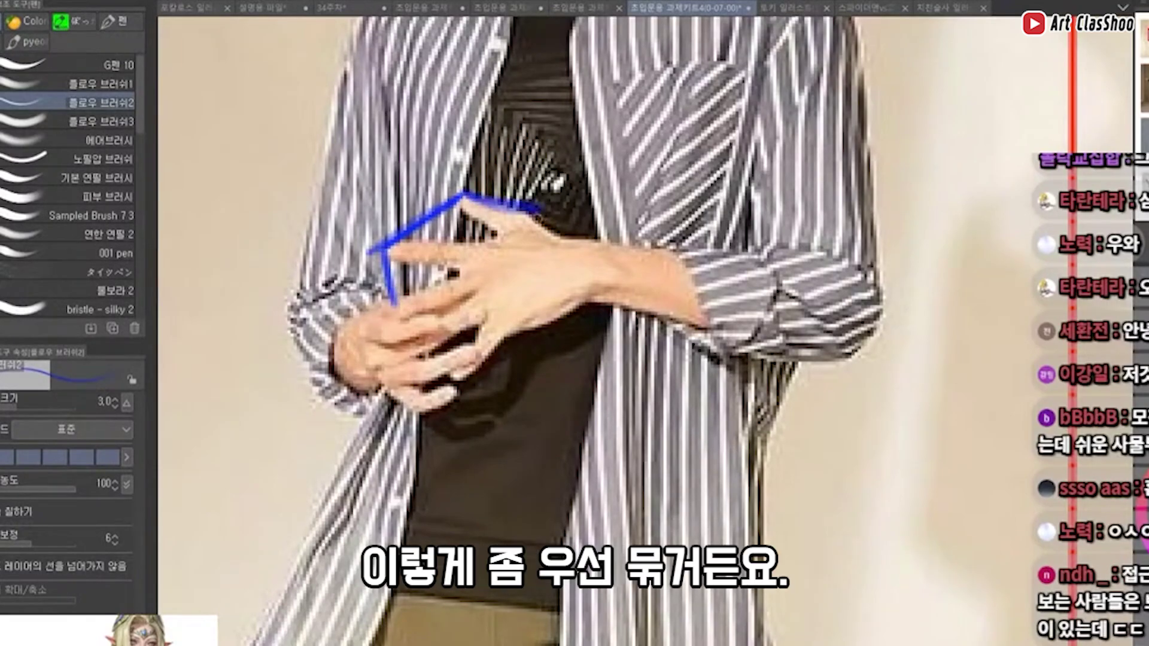
{"action": "key", "text": "bracketleft"}
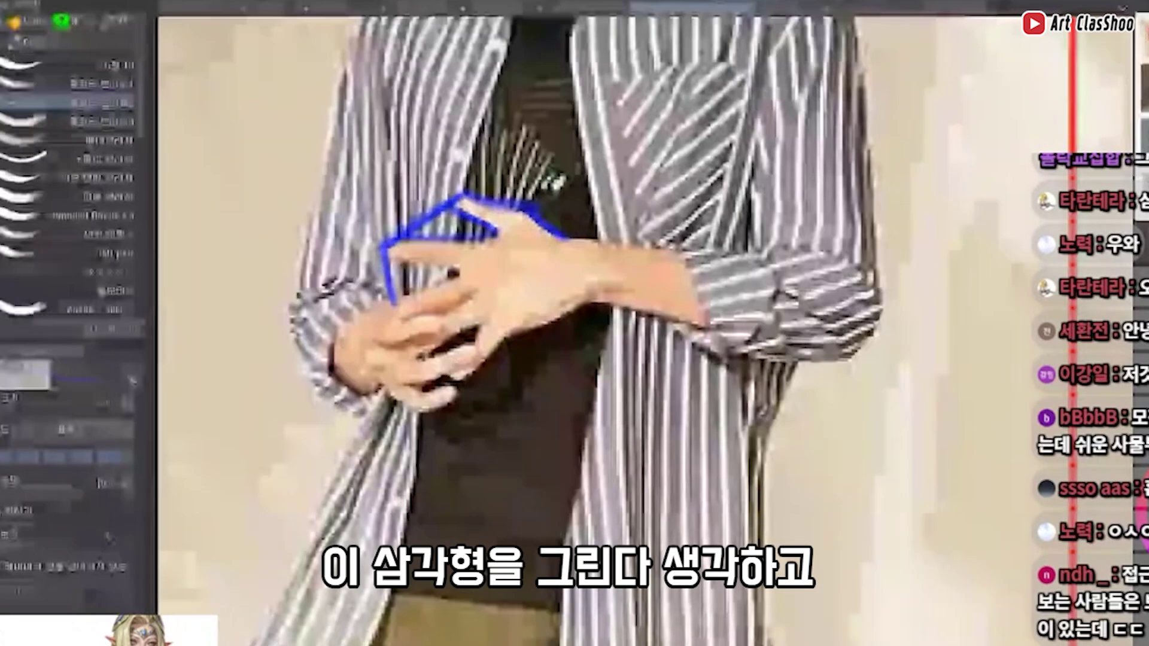
{"action": "left_click_drag", "start_coordinate": [392, 304], "coordinate": [468, 265]}
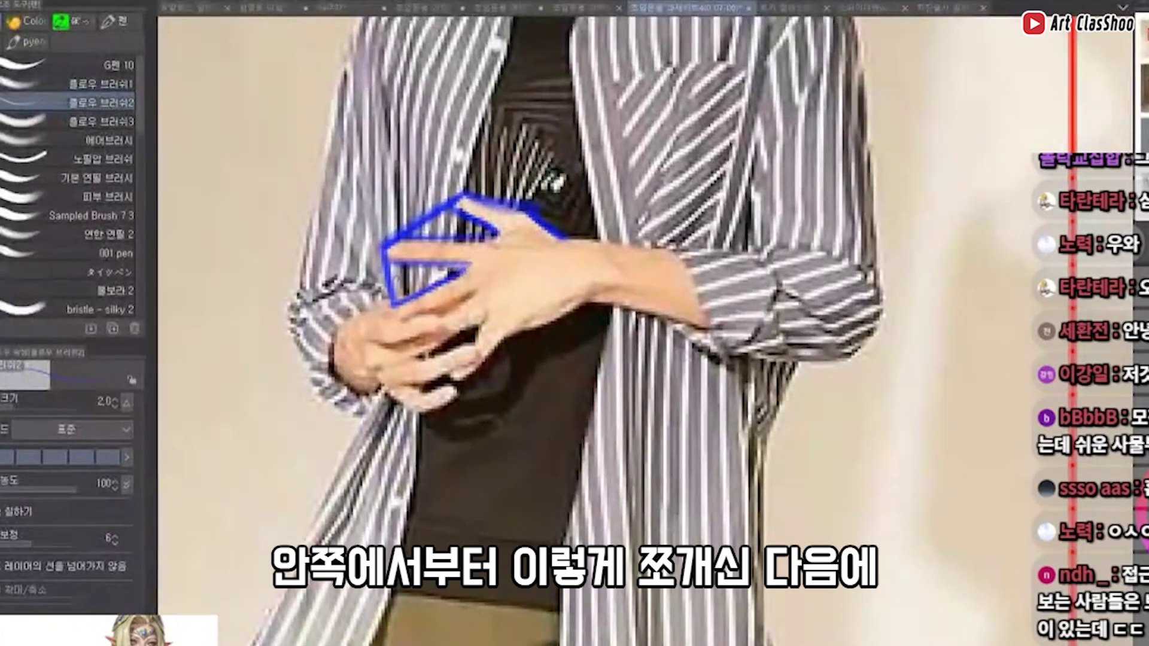
Erase the extra upper-left diagonal stroke with a size-50 eraser and zoom out to the whole photo
{"action": "key", "text": "e"}
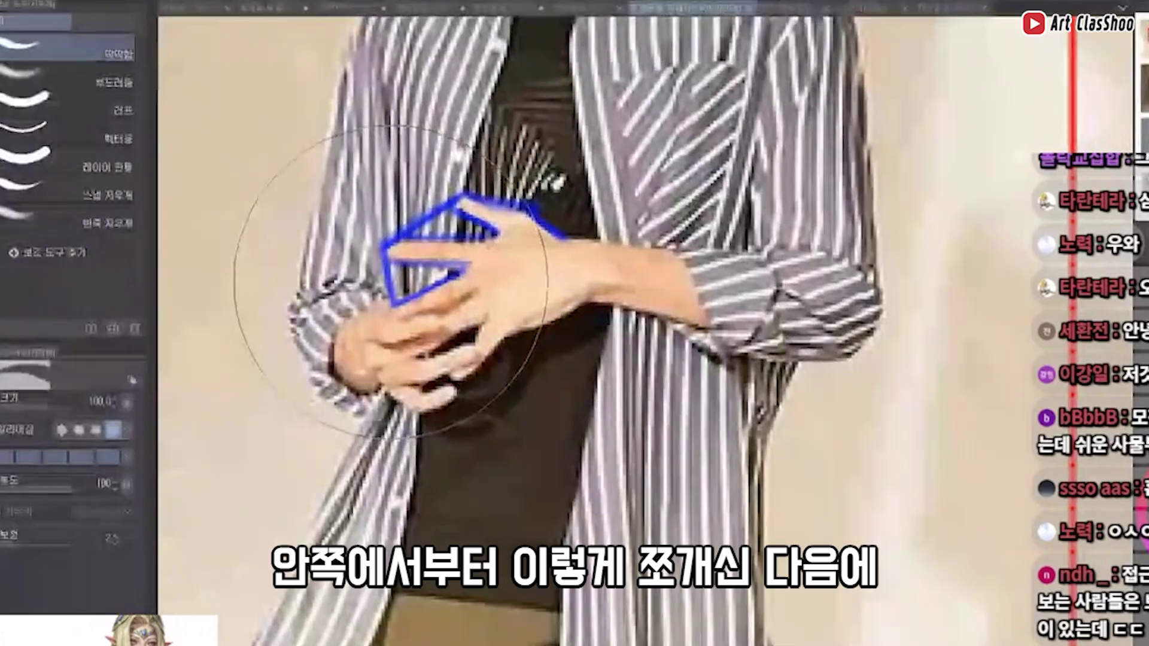
{"action": "key", "text": "bracketleft"}
{"action": "left_click_drag", "start_coordinate": [455, 200], "coordinate": [389, 239]}
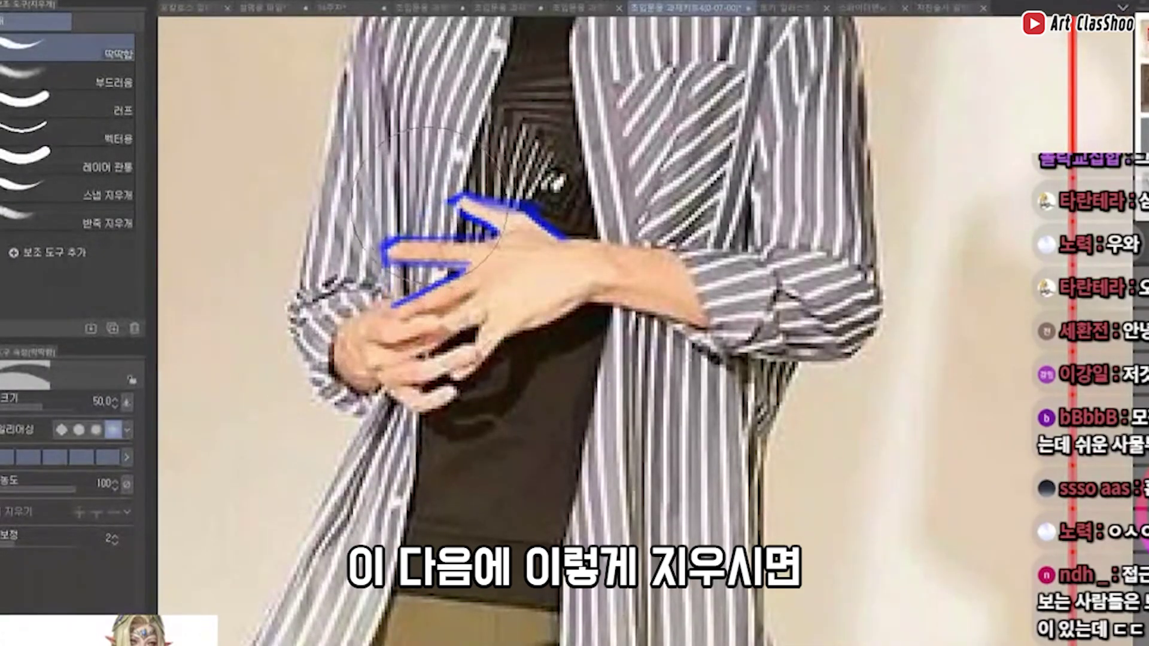
{"action": "key", "text": "b"}
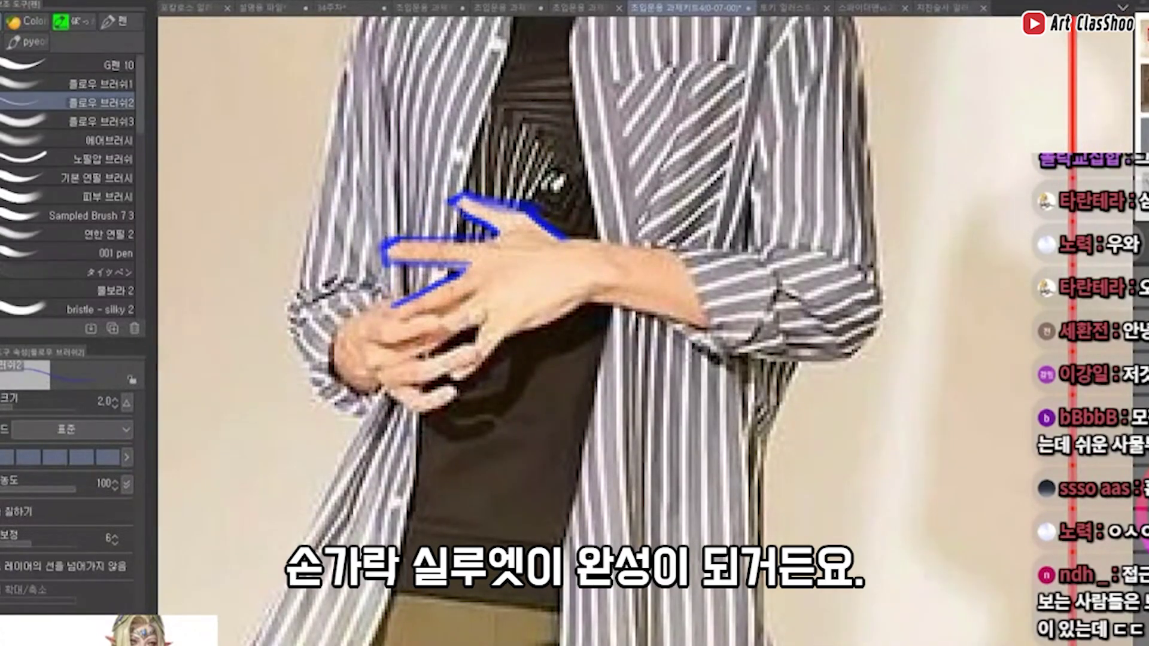
{"action": "key", "text": "slash"}
{"action": "left_click", "coordinate": [551, 247]}
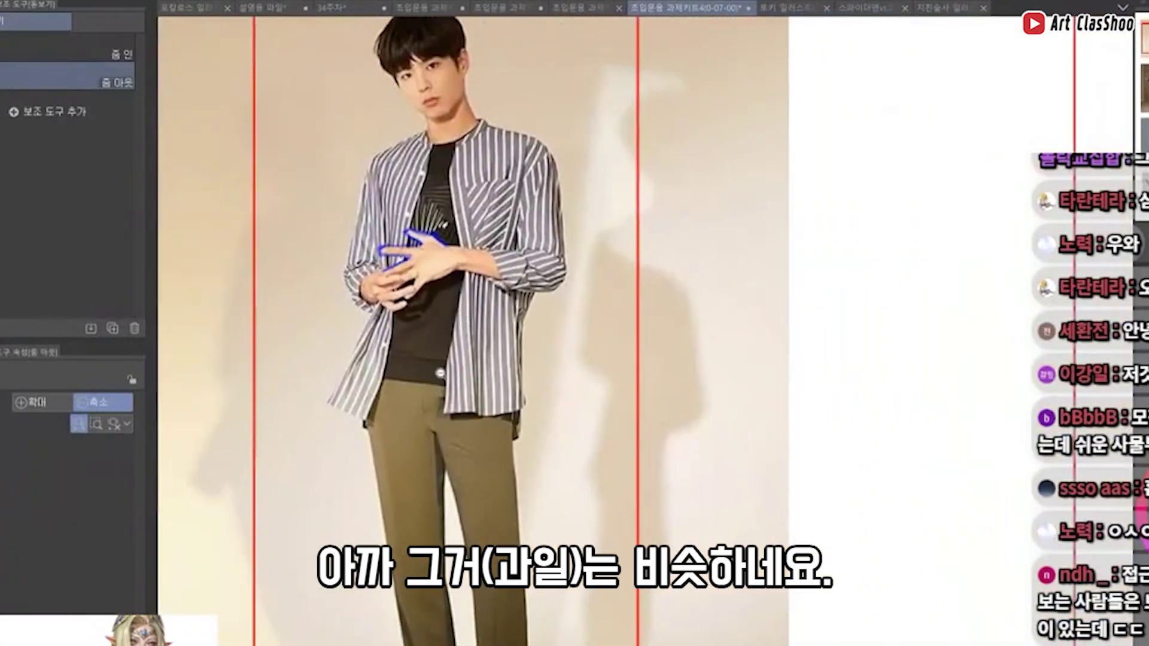
{"action": "left_click", "coordinate": [442, 372]}
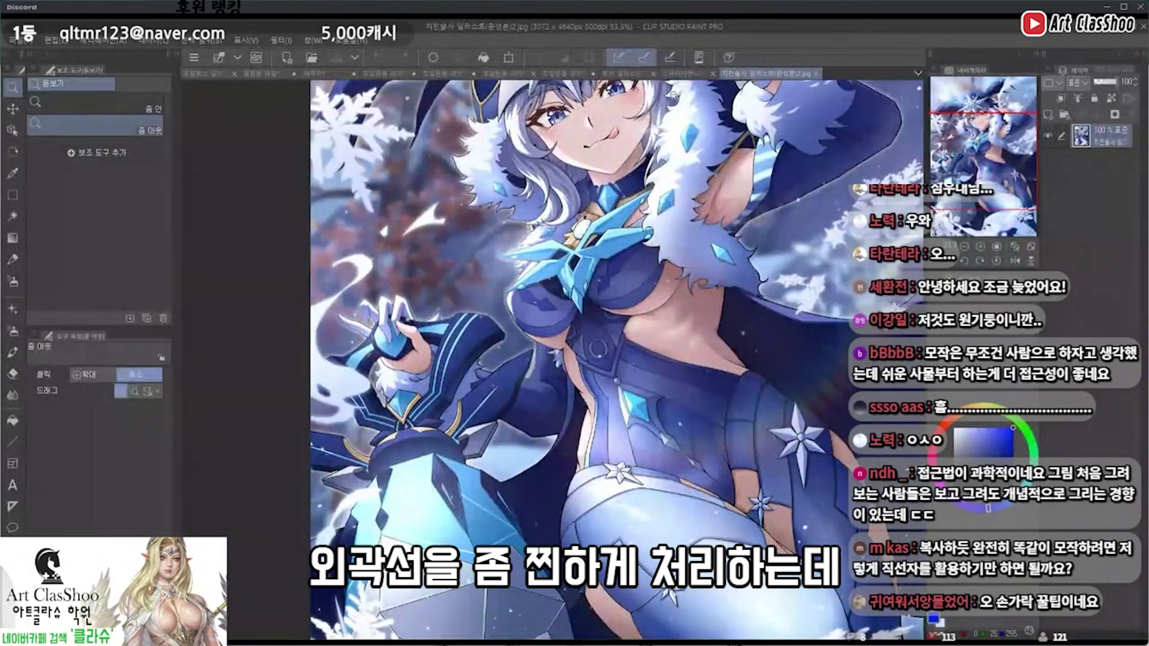
Zoom into the illustration's outlines, then bring up the felt-animal study sheet
{"action": "scroll", "coordinate": [579, 326], "scroll_direction": "up", "scroll_amount": 3}
{"action": "scroll", "coordinate": [579, 326], "scroll_direction": "up", "scroll_amount": 3}
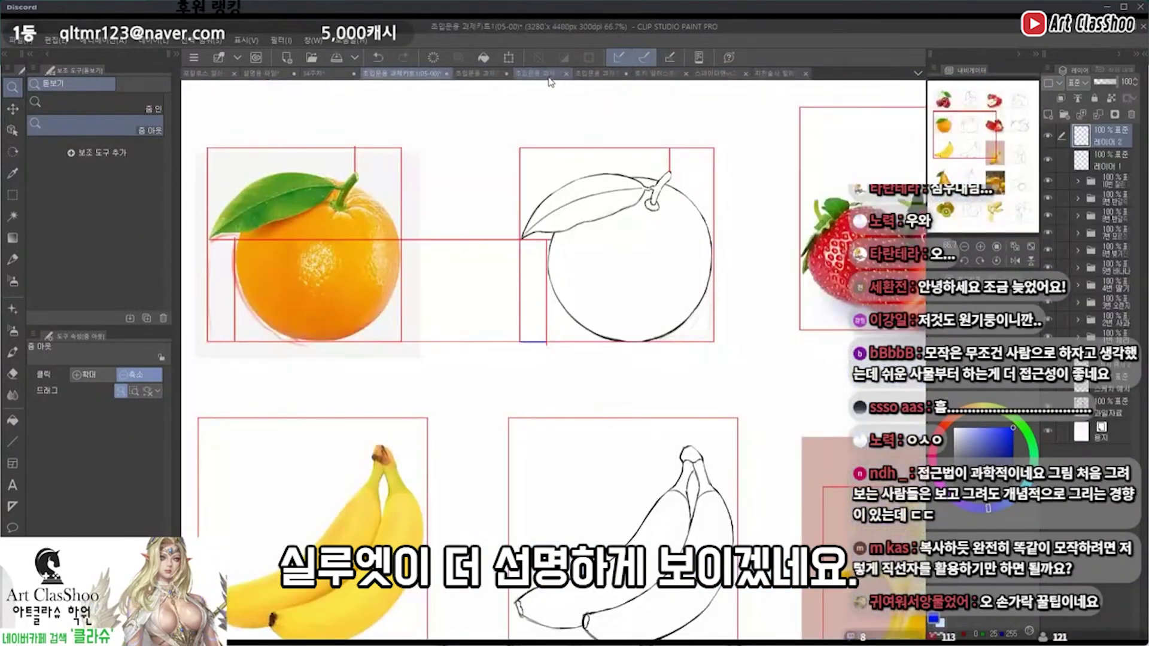
{"action": "left_click", "coordinate": [550, 81]}
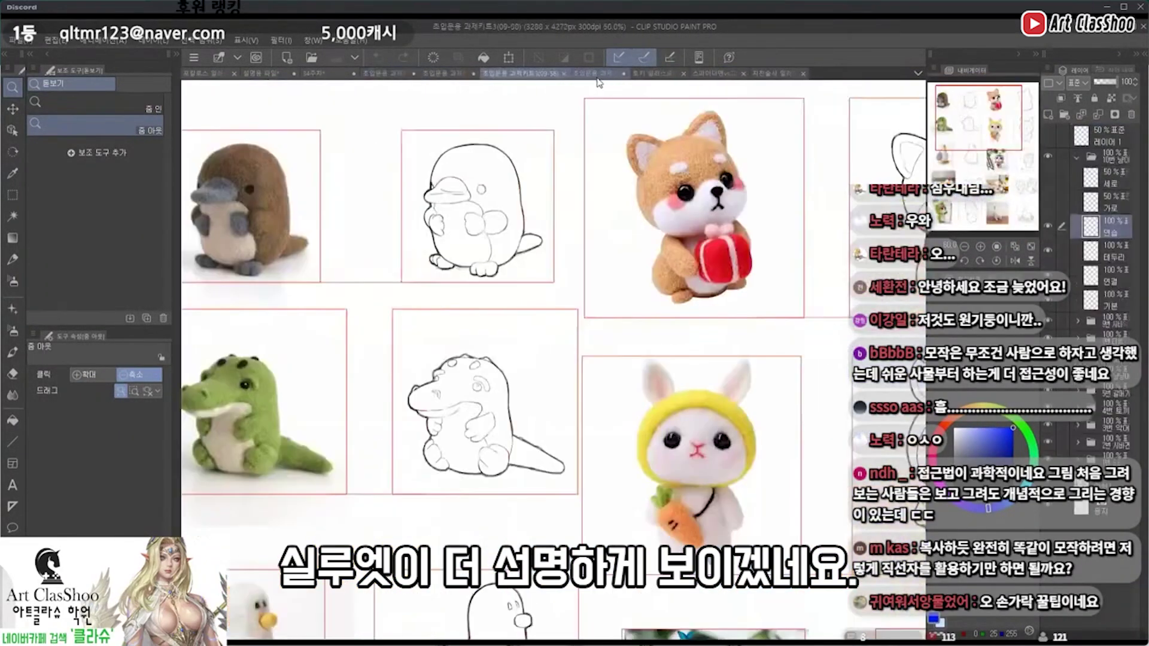
{"action": "left_click", "coordinate": [596, 74]}
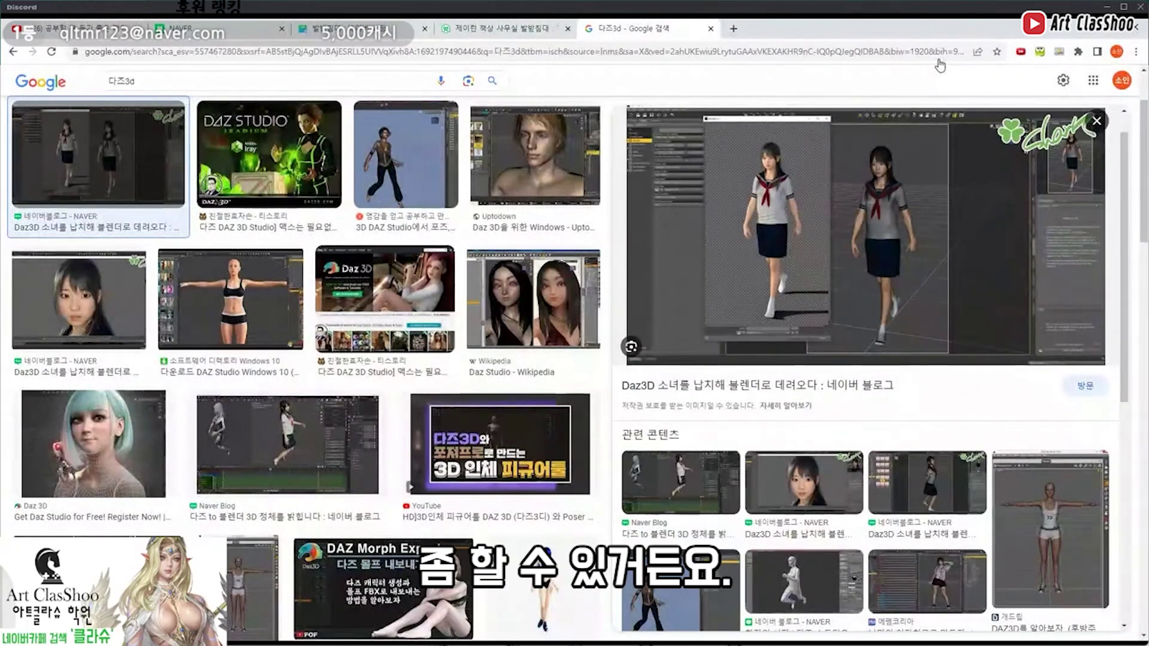
Scroll down through the search results
{"action": "scroll", "coordinate": [939, 65], "scroll_direction": "down", "scroll_amount": 1}
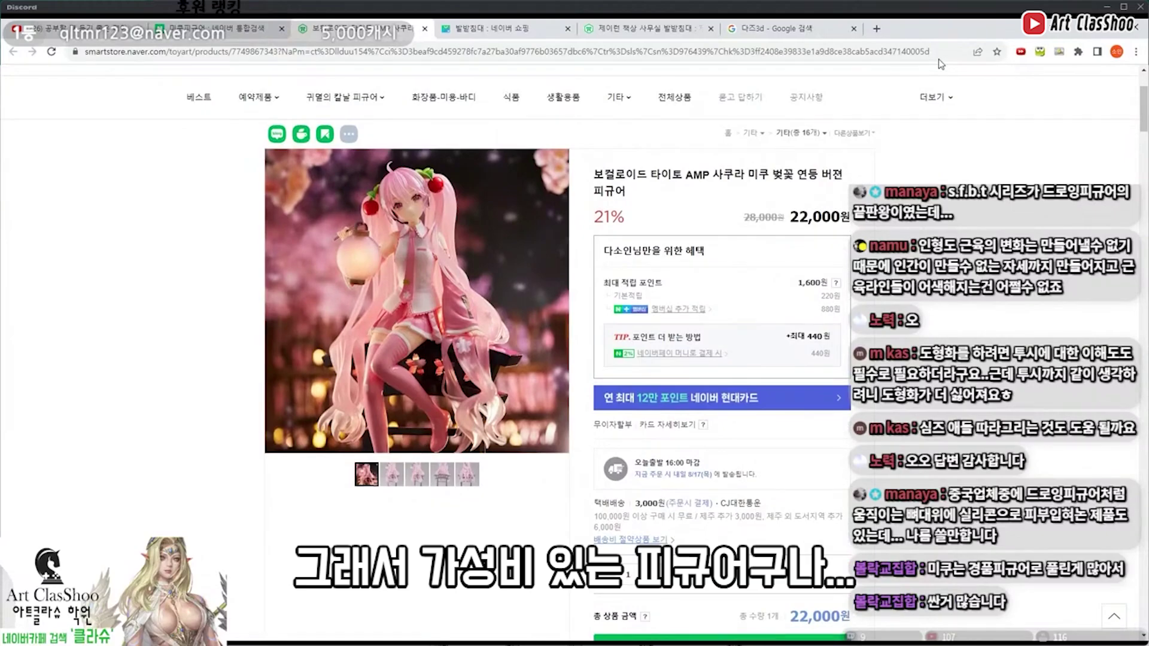
Close the figure product tab and search Naver Shopping for 렘피규어, browsing the results
{"action": "key", "text": "ctrl+w"}
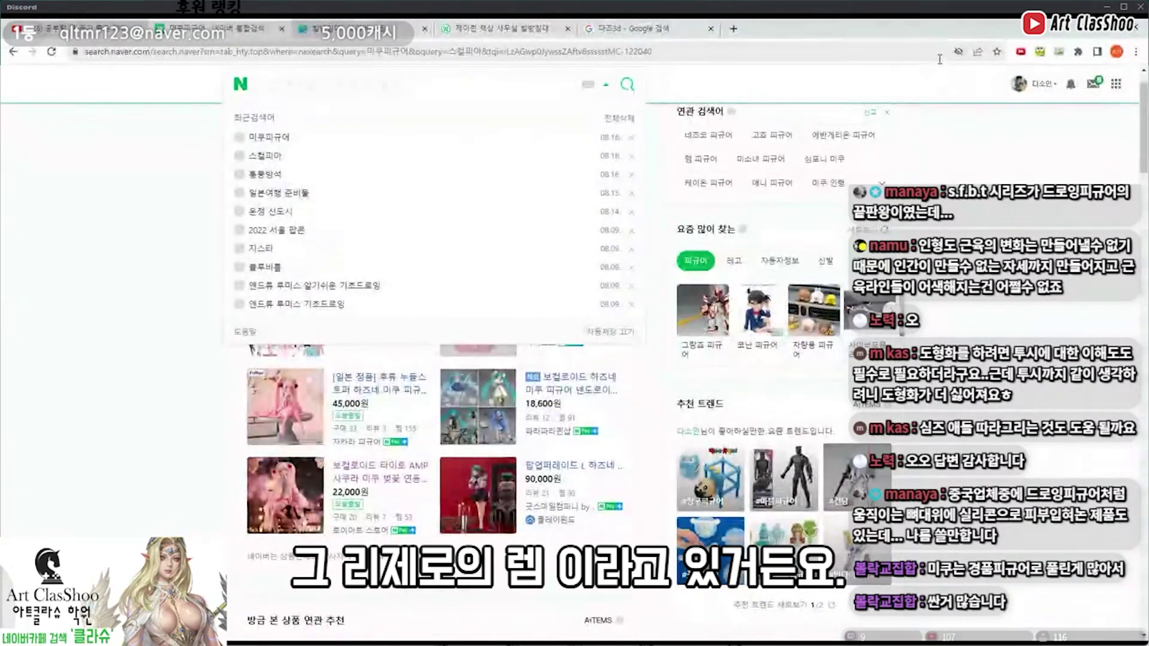
{"action": "type", "text": "렘피규어"}
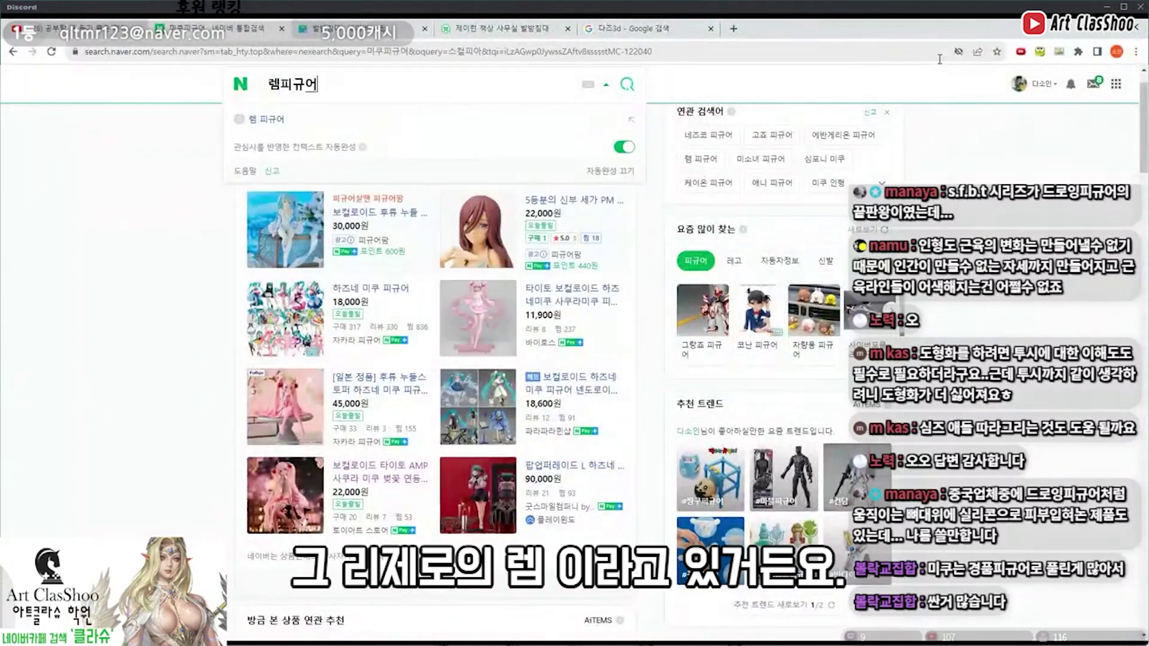
{"action": "key", "text": "Return"}
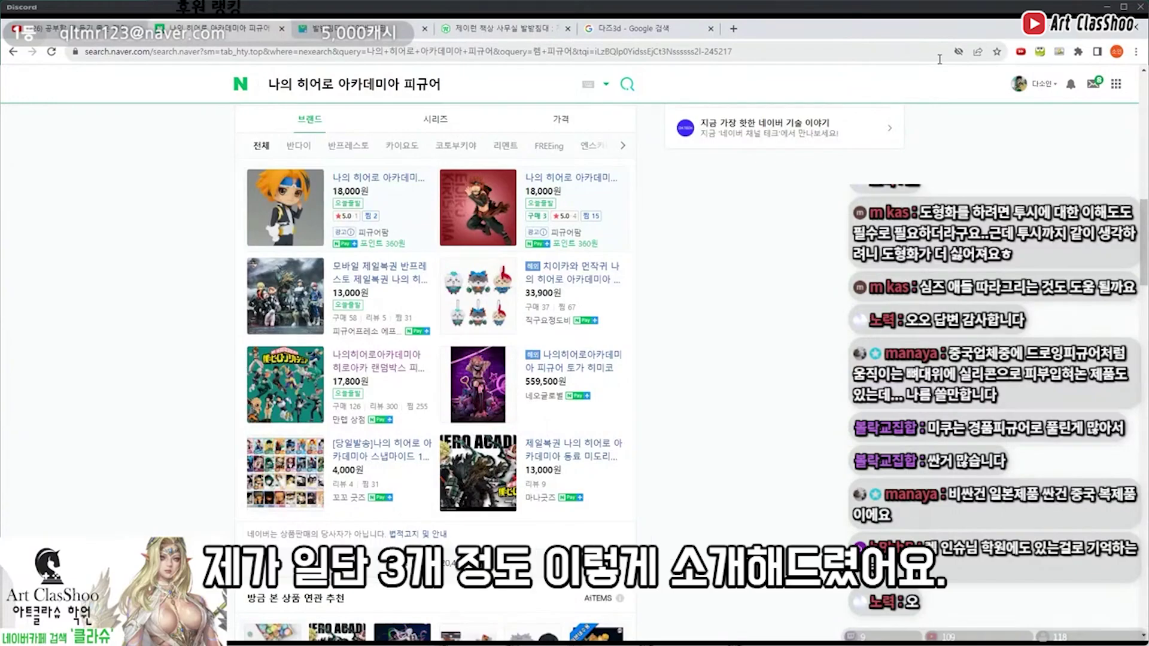
{"action": "scroll", "coordinate": [939, 60], "scroll_direction": "up", "scroll_amount": 5}
{"action": "scroll", "coordinate": [940, 60], "scroll_direction": "up", "scroll_amount": 5}
{"action": "scroll", "coordinate": [940, 62], "scroll_direction": "up", "scroll_amount": 5}
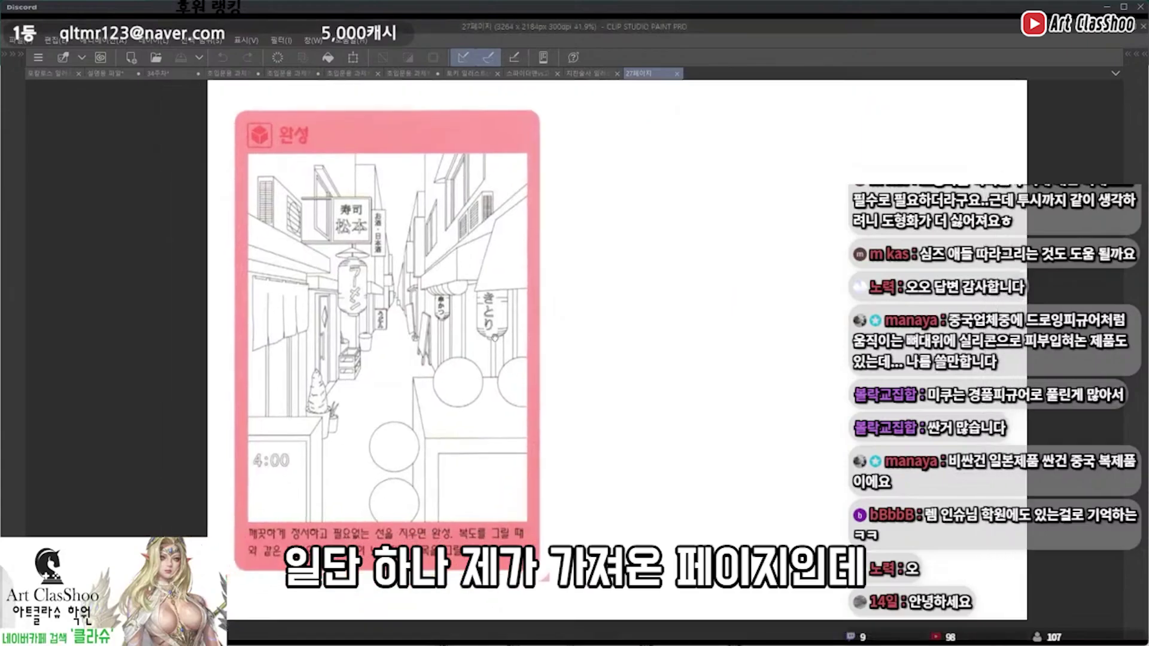
Zoom into the alley-street page with the mouse wheel
{"action": "scroll", "coordinate": [539, 250], "scroll_direction": "up", "scroll_amount": 2}
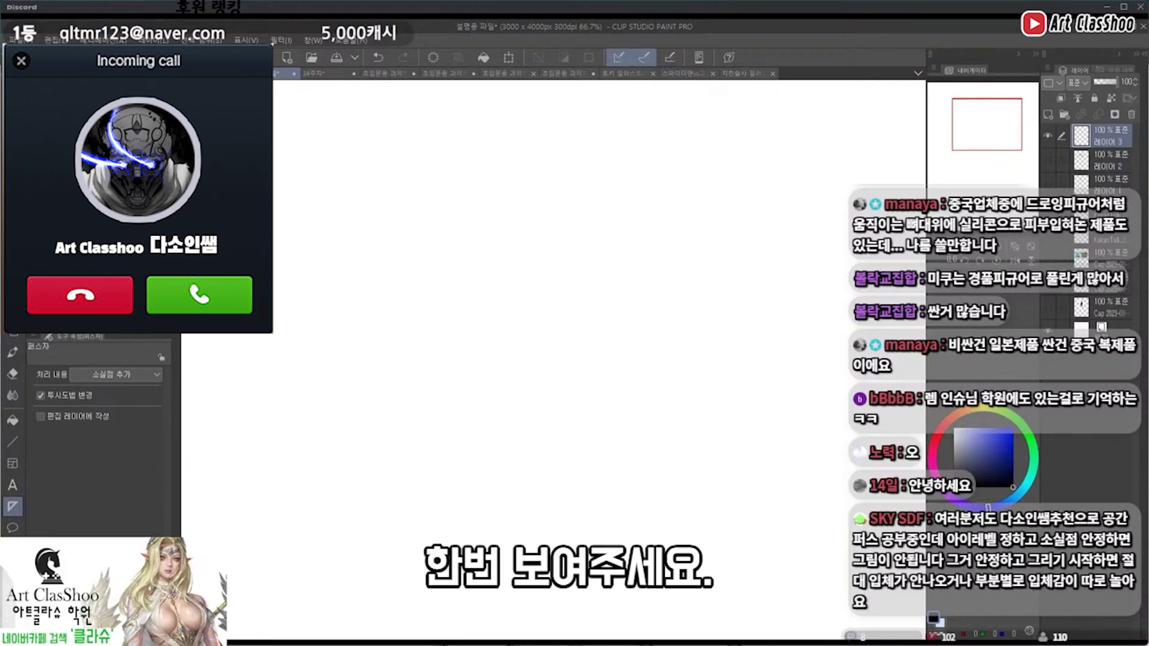
Create a perspective ruler from two crossing lines, then nudge it slightly upward with the Object tool
{"action": "left_click_drag", "start_coordinate": [590, 244], "coordinate": [483, 315]}
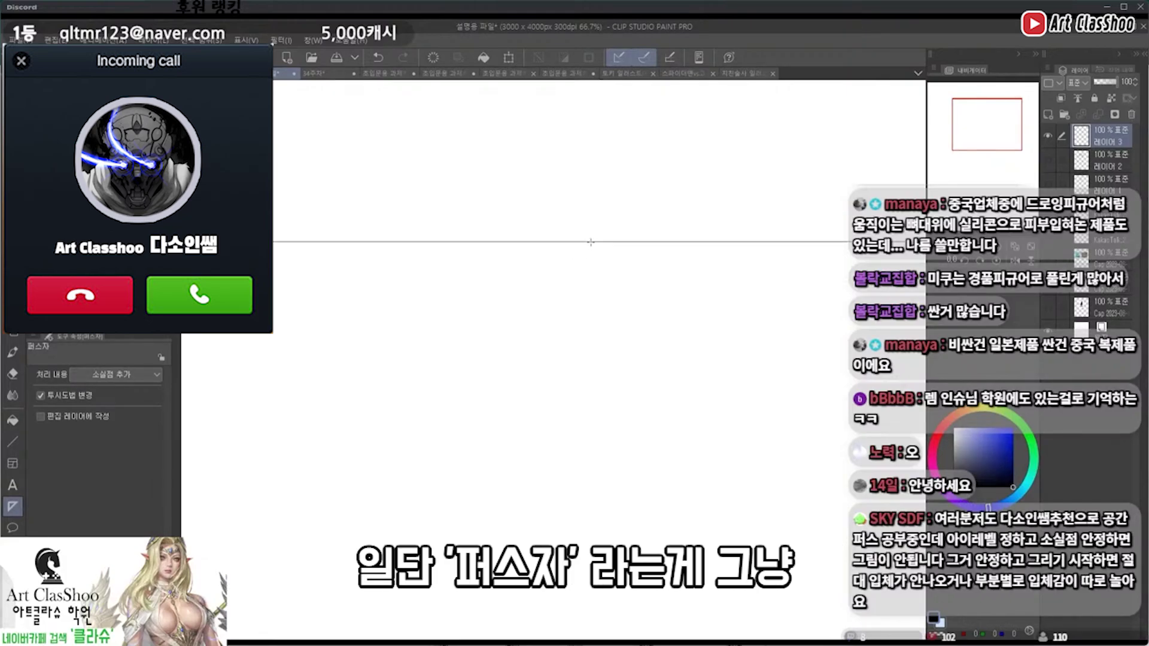
{"action": "left_click_drag", "start_coordinate": [515, 194], "coordinate": [748, 458]}
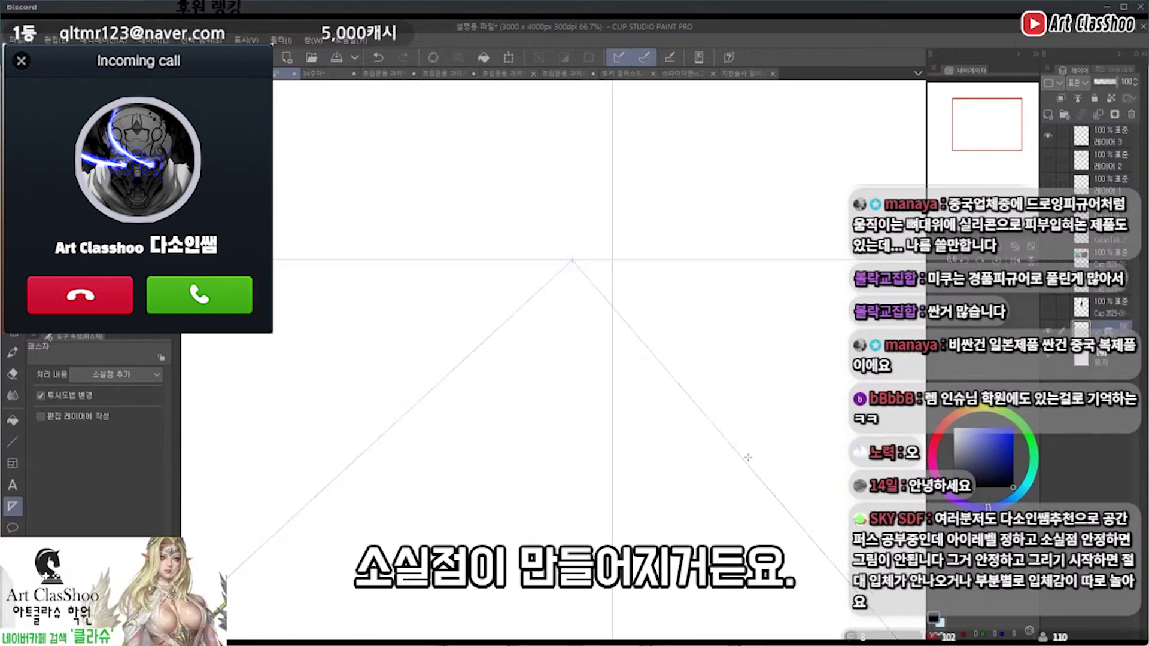
{"action": "key", "text": "o"}
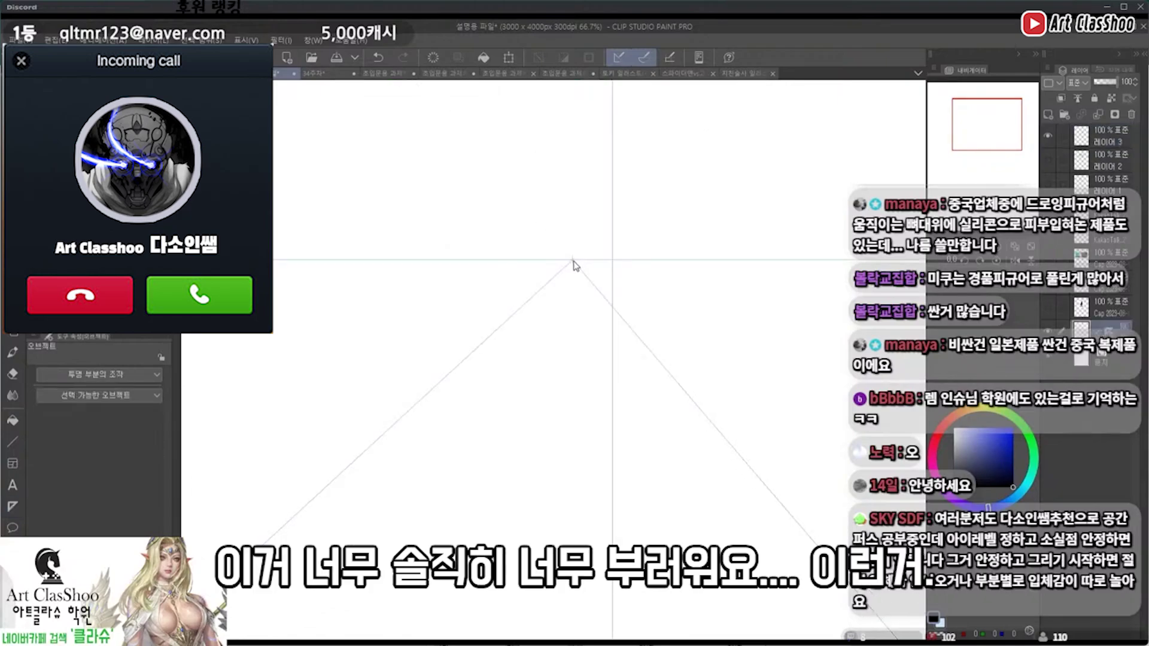
{"action": "left_click", "coordinate": [573, 262]}
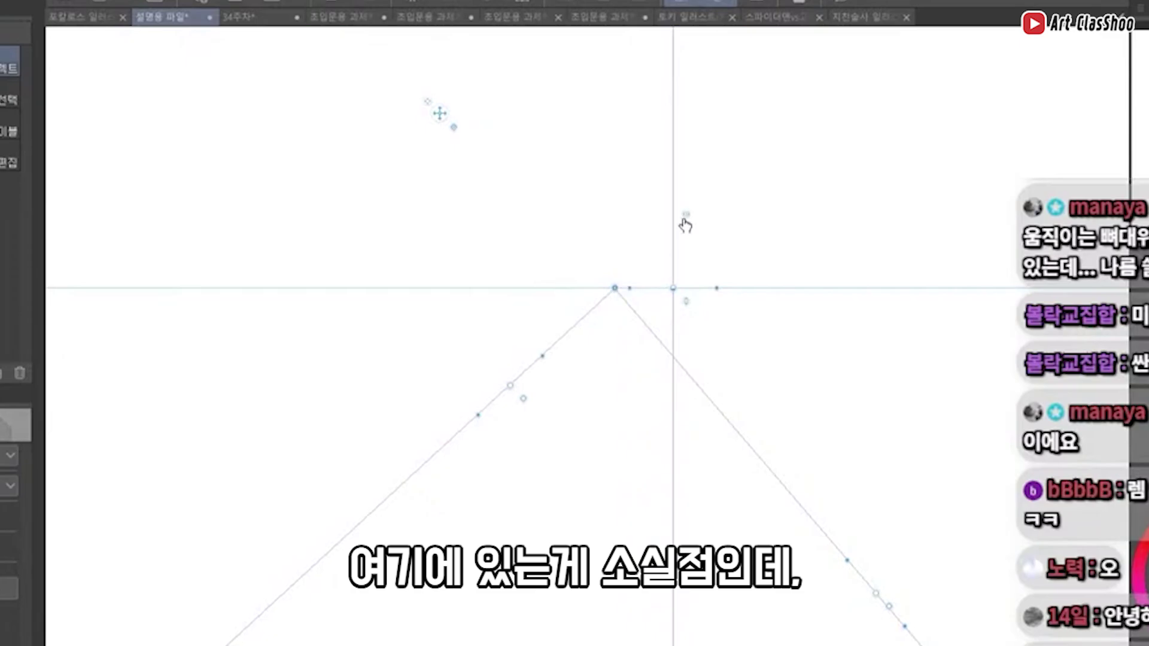
{"action": "left_click", "coordinate": [60, 108]}
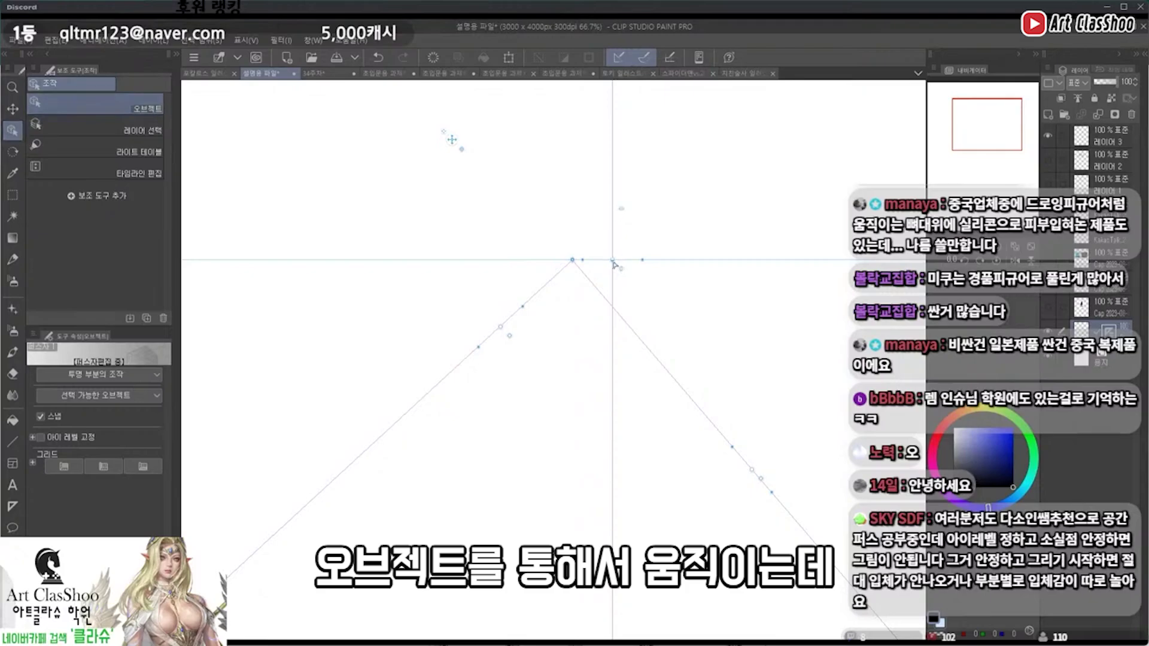
{"action": "mouse_move", "coordinate": [615, 260]}
{"action": "left_mouse_down"}
{"action": "mouse_move", "coordinate": [621, 227]}
{"action": "mouse_move", "coordinate": [606, 265]}
{"action": "left_mouse_up"}
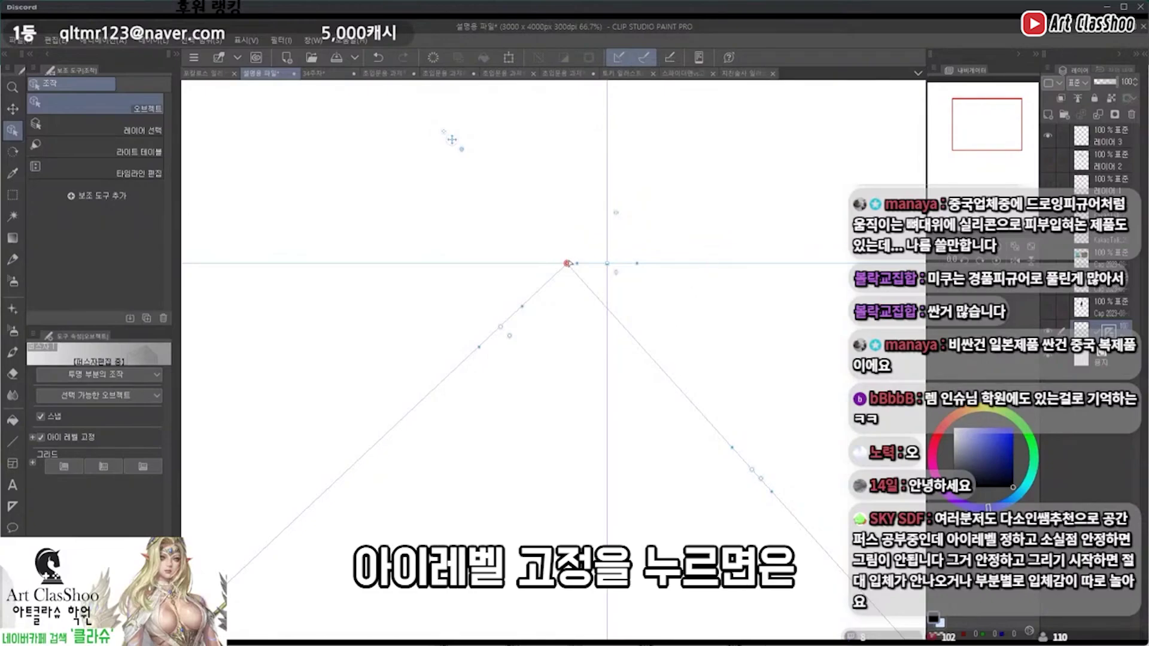
Drag the first vanishing point far to the left along the horizon
{"action": "left_click_drag", "start_coordinate": [567, 263], "coordinate": [314, 264]}
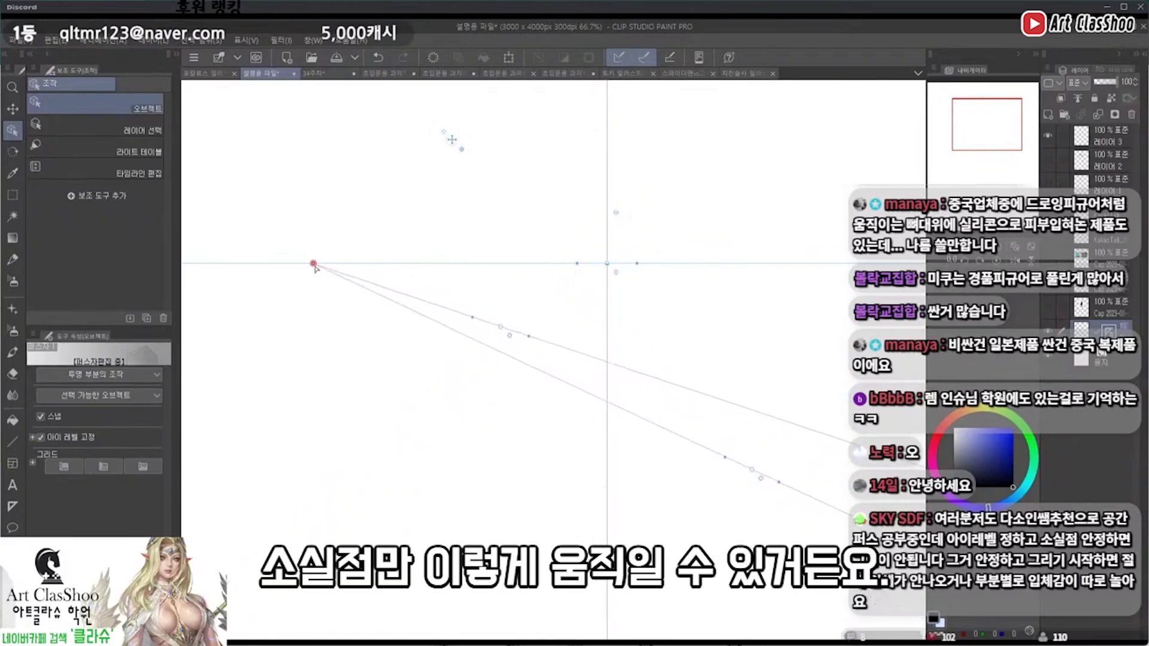
{"action": "left_click_drag", "start_coordinate": [315, 268], "coordinate": [214, 268]}
{"action": "scroll", "coordinate": [972, 139], "scroll_direction": "down", "scroll_amount": 1}
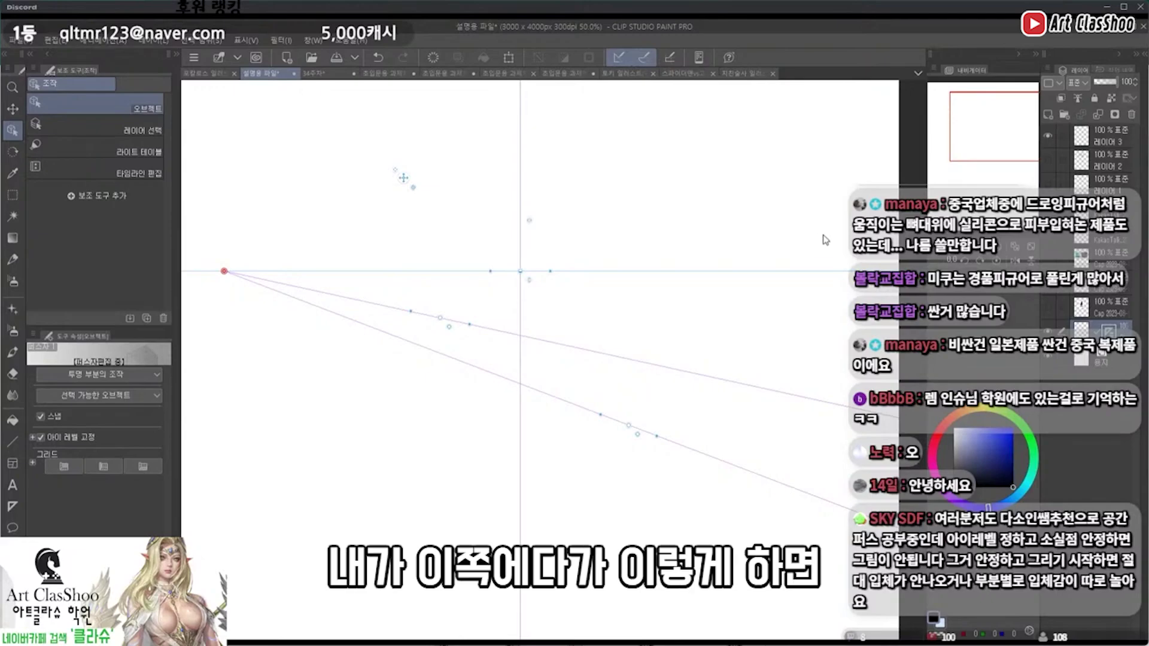
Add a second vanishing point on the right and push it beyond the canvas edge
{"action": "left_click_drag", "start_coordinate": [825, 236], "coordinate": [827, 240]}
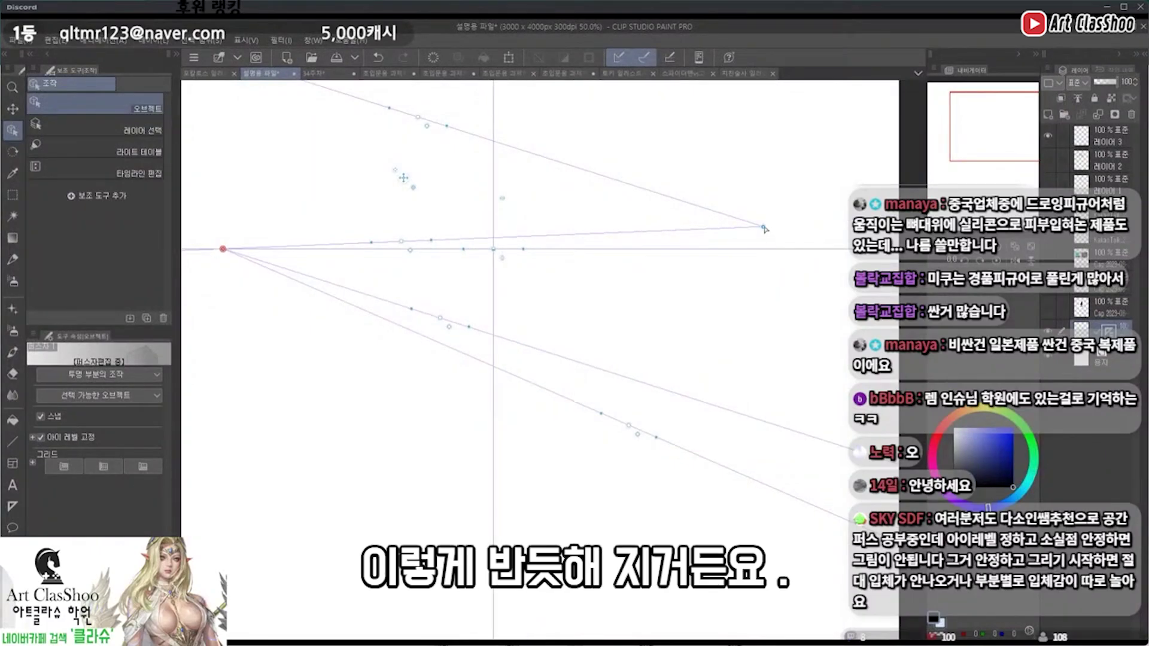
{"action": "mouse_move", "coordinate": [764, 228]}
{"action": "left_mouse_down"}
{"action": "mouse_move", "coordinate": [770, 249]}
{"action": "mouse_move", "coordinate": [835, 249]}
{"action": "left_mouse_up"}
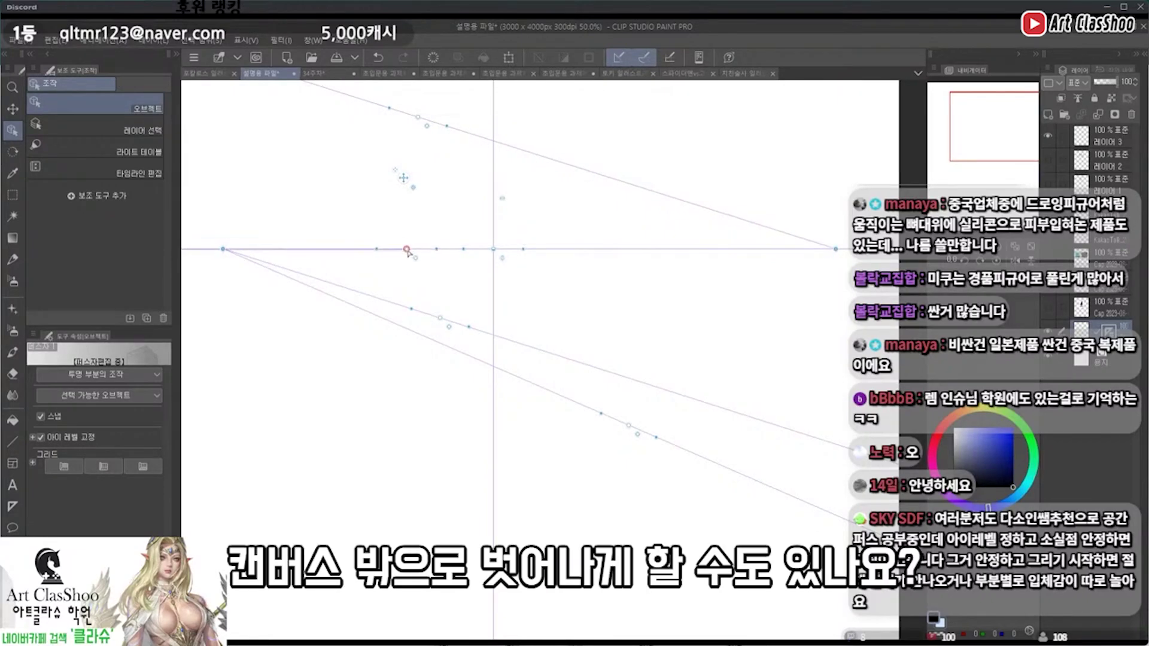
{"action": "mouse_move", "coordinate": [401, 241]}
{"action": "left_mouse_down"}
{"action": "mouse_move", "coordinate": [507, 369]}
{"action": "mouse_move", "coordinate": [574, 343]}
{"action": "left_mouse_up"}
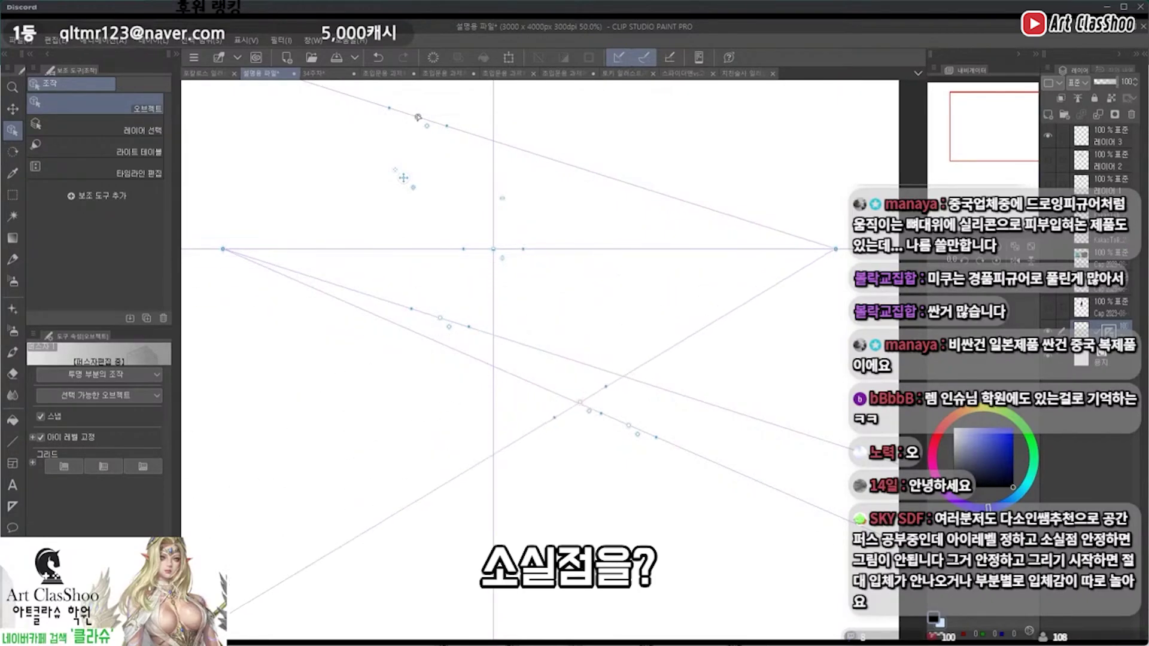
{"action": "scroll", "coordinate": [574, 341], "scroll_direction": "down", "scroll_amount": 2}
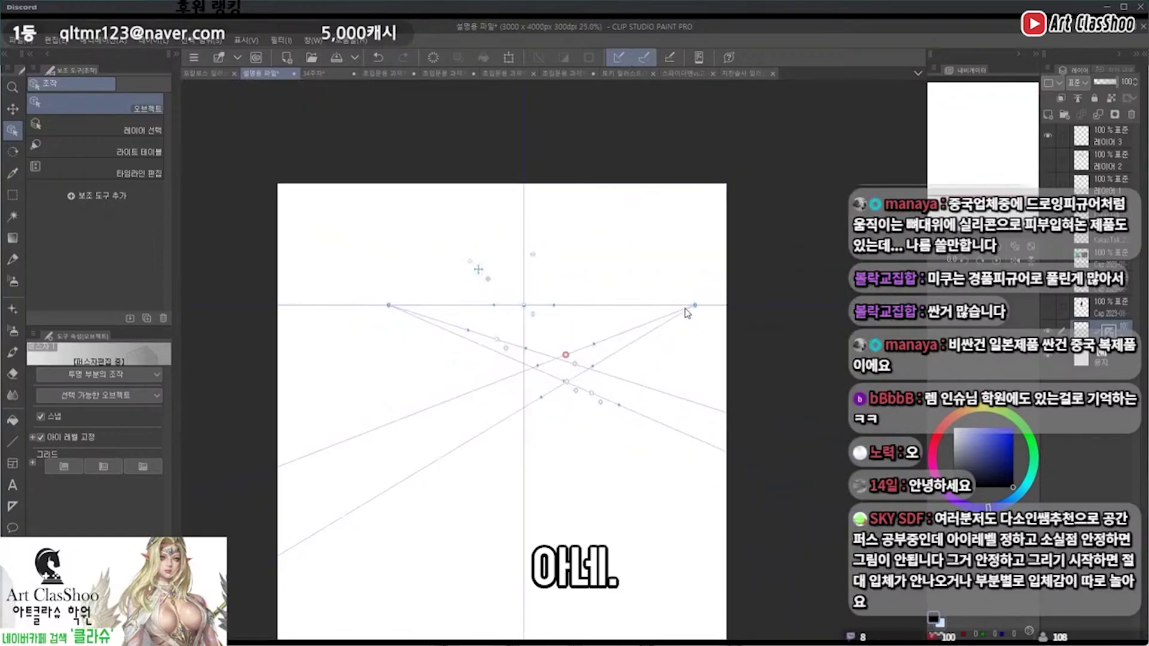
{"action": "left_click_drag", "start_coordinate": [696, 307], "coordinate": [898, 306]}
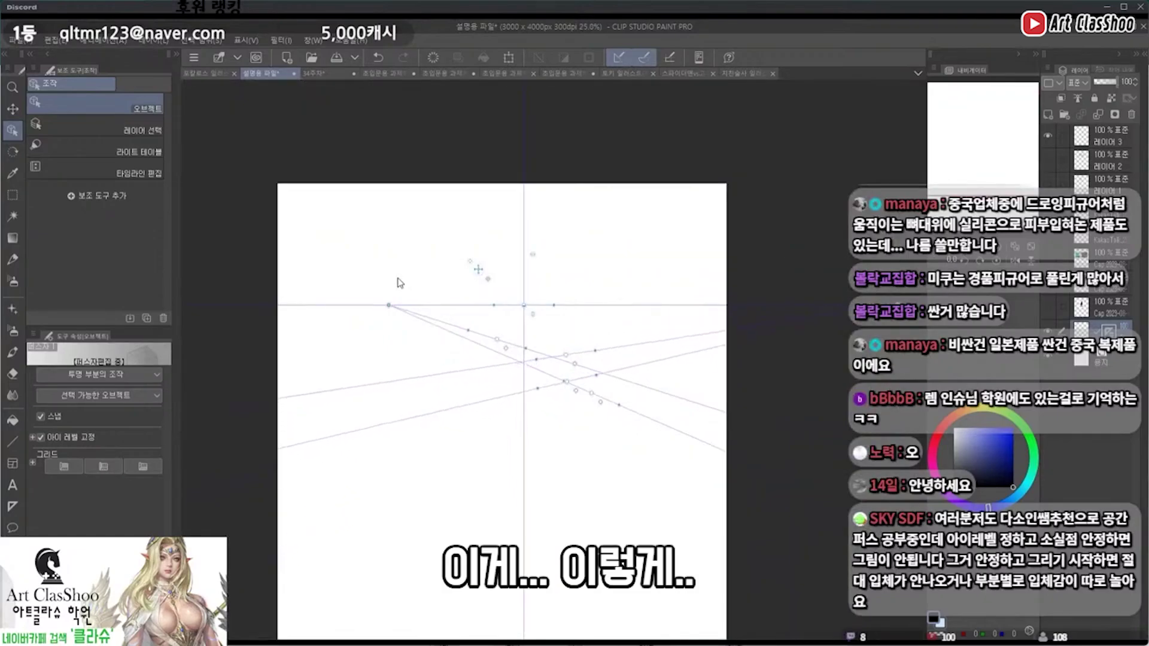
{"action": "left_click_drag", "start_coordinate": [388, 306], "coordinate": [381, 307]}
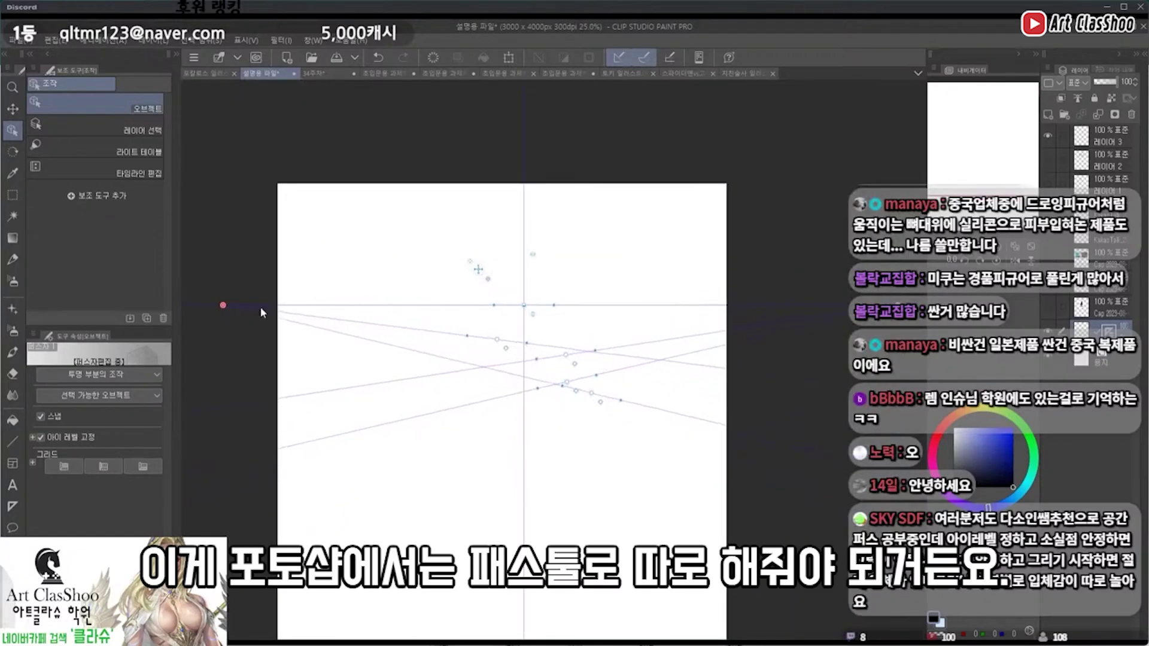
Zoom out, select the perspective ruler, delete it, then undo the deletion
{"action": "left_click", "coordinate": [663, 470], "text": "ctrl+alt"}
{"action": "scroll", "coordinate": [672, 468], "scroll_direction": "up", "scroll_amount": 1}
{"action": "key", "text": "o"}
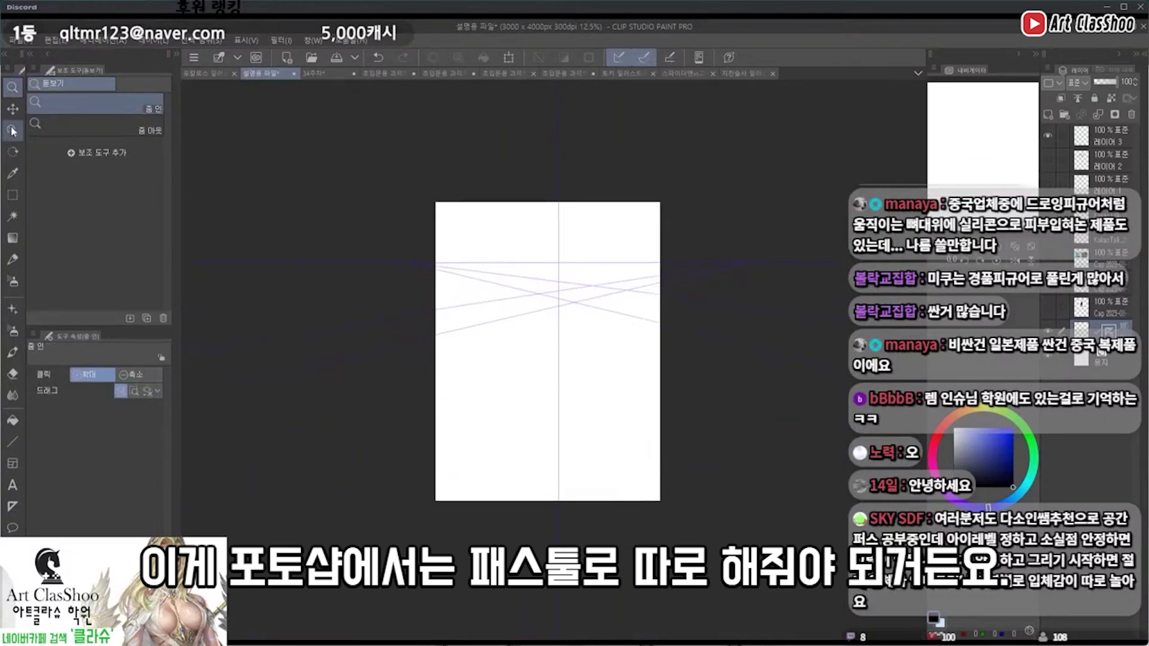
{"action": "left_click", "coordinate": [746, 263]}
{"action": "key", "text": "Escape"}
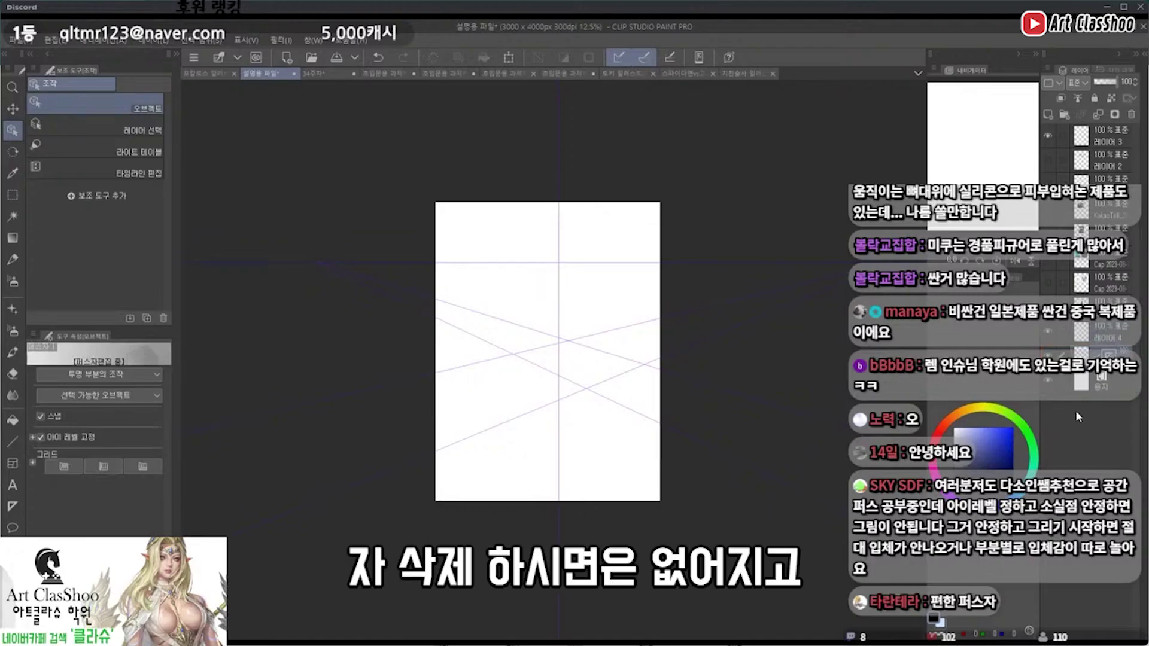
{"action": "key", "text": "Delete"}
{"action": "key", "text": "ctrl+z"}
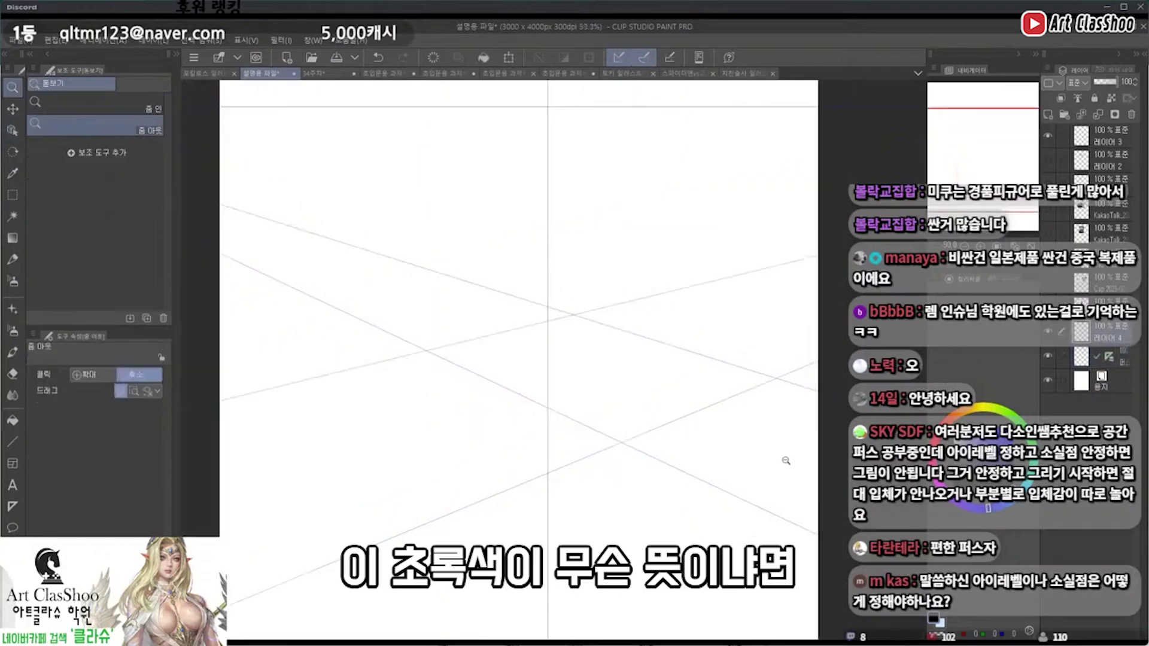
Draw two horizontal test straight lines across the page, then undo both
{"action": "key", "text": "u"}
{"action": "left_click_drag", "start_coordinate": [502, 392], "coordinate": [803, 392]}
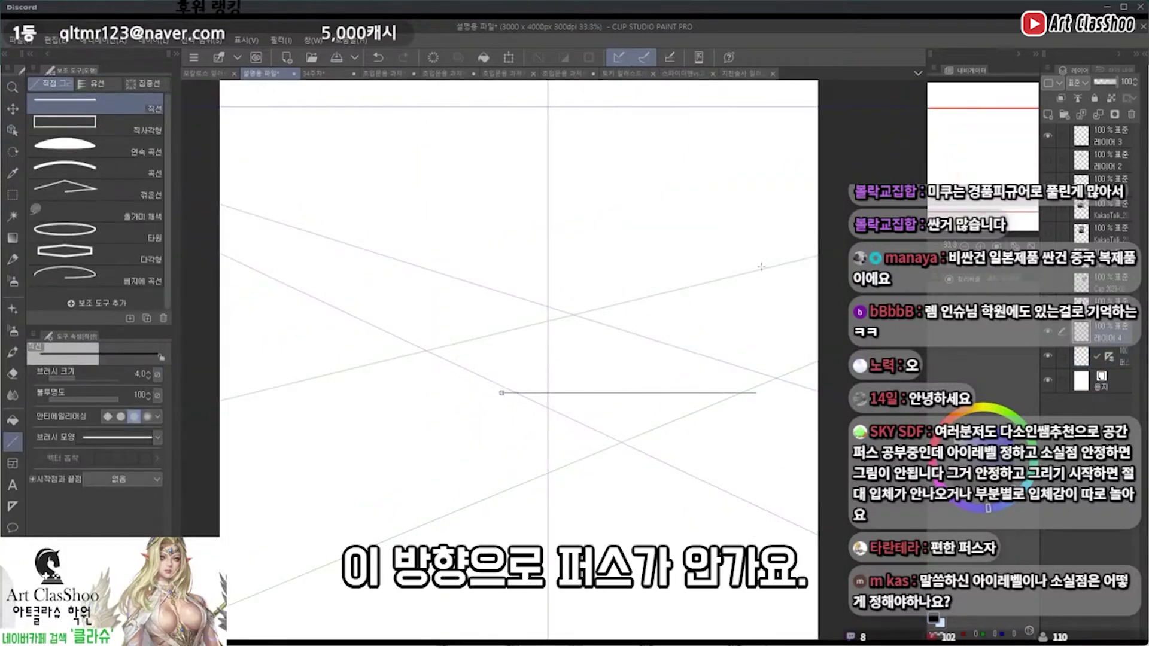
{"action": "left_click_drag", "start_coordinate": [542, 345], "coordinate": [766, 345]}
{"action": "key", "text": "ctrl+z"}
{"action": "key", "text": "ctrl+z"}
{"action": "key", "text": "o"}
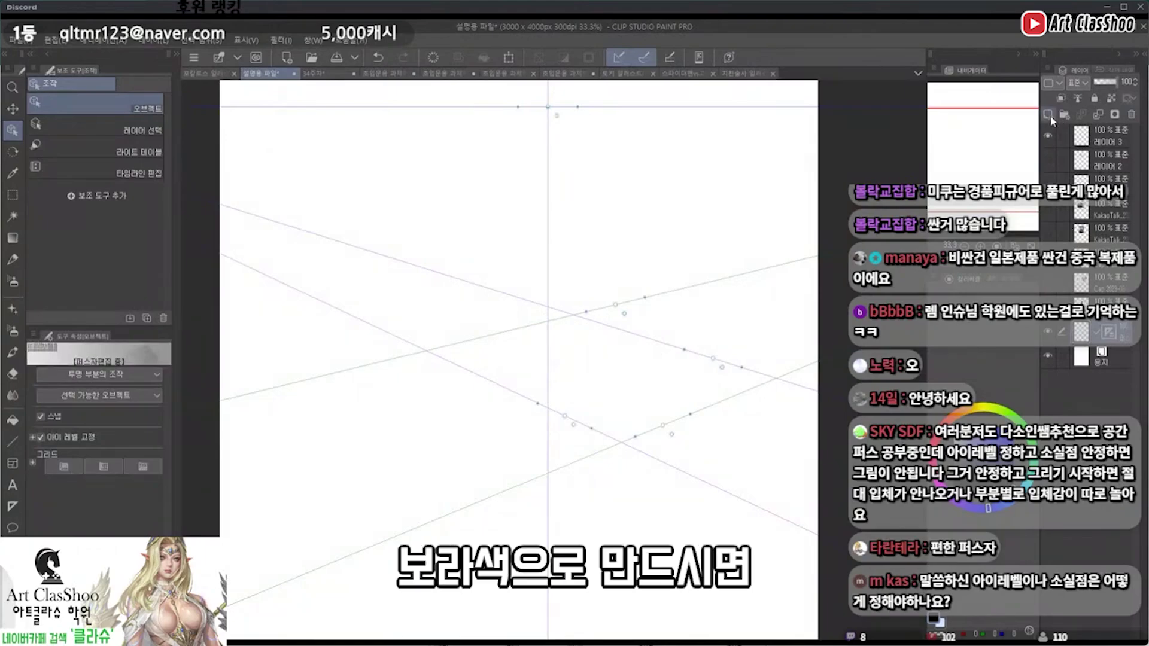
Draw several straight lines snapped to the perspective ruler, converging on the right vanishing point
{"action": "key", "text": "u"}
{"action": "left_click_drag", "start_coordinate": [502, 439], "coordinate": [818, 328]}
{"action": "left_click_drag", "start_coordinate": [491, 408], "coordinate": [817, 305]}
{"action": "mouse_move", "coordinate": [477, 374]}
{"action": "left_mouse_down"}
{"action": "mouse_move", "coordinate": [817, 278]}
{"action": "mouse_move", "coordinate": [445, 342]}
{"action": "left_mouse_up"}
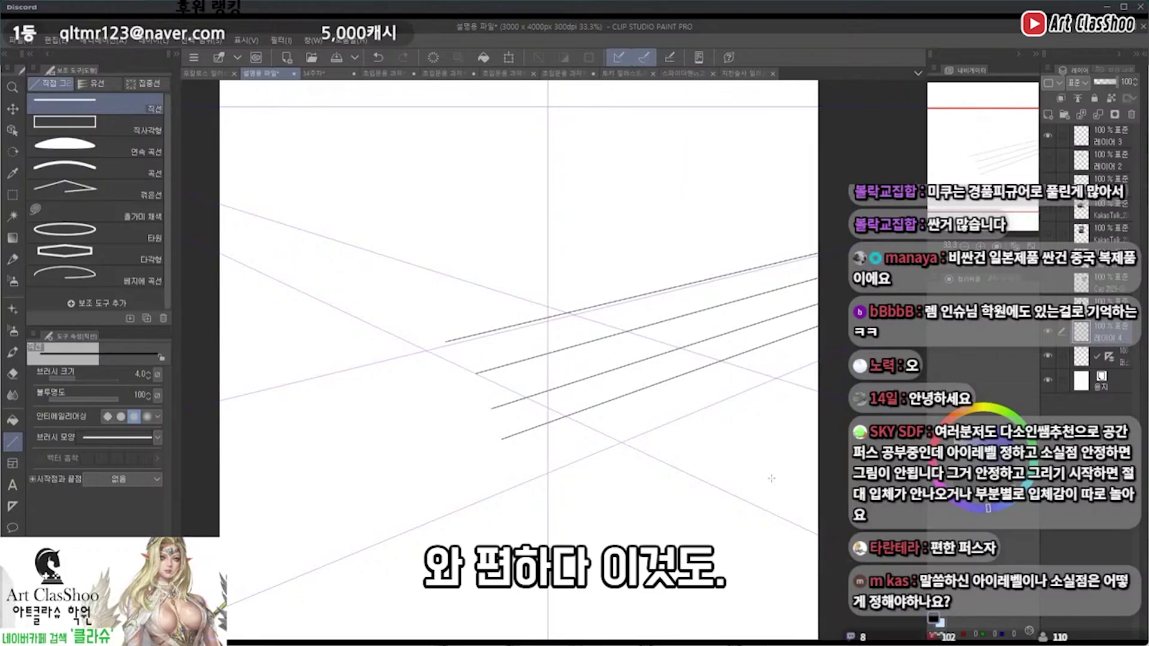
{"action": "scroll", "coordinate": [771, 478], "scroll_direction": "down", "scroll_amount": 1}
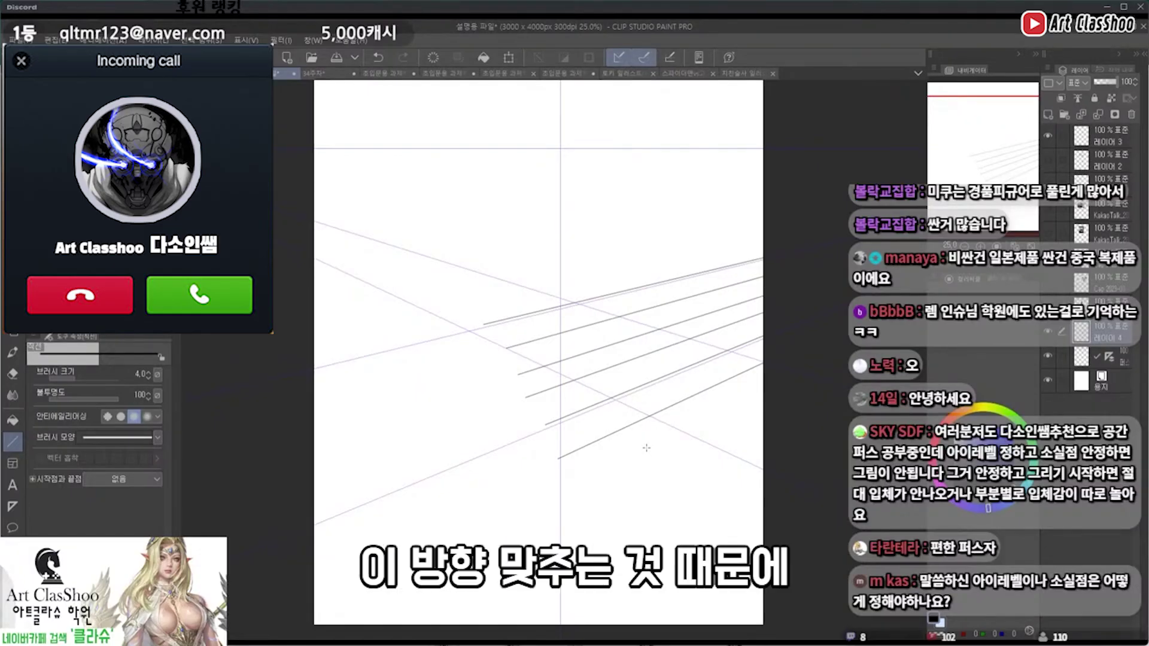
{"action": "left_click_drag", "start_coordinate": [455, 301], "coordinate": [763, 239]}
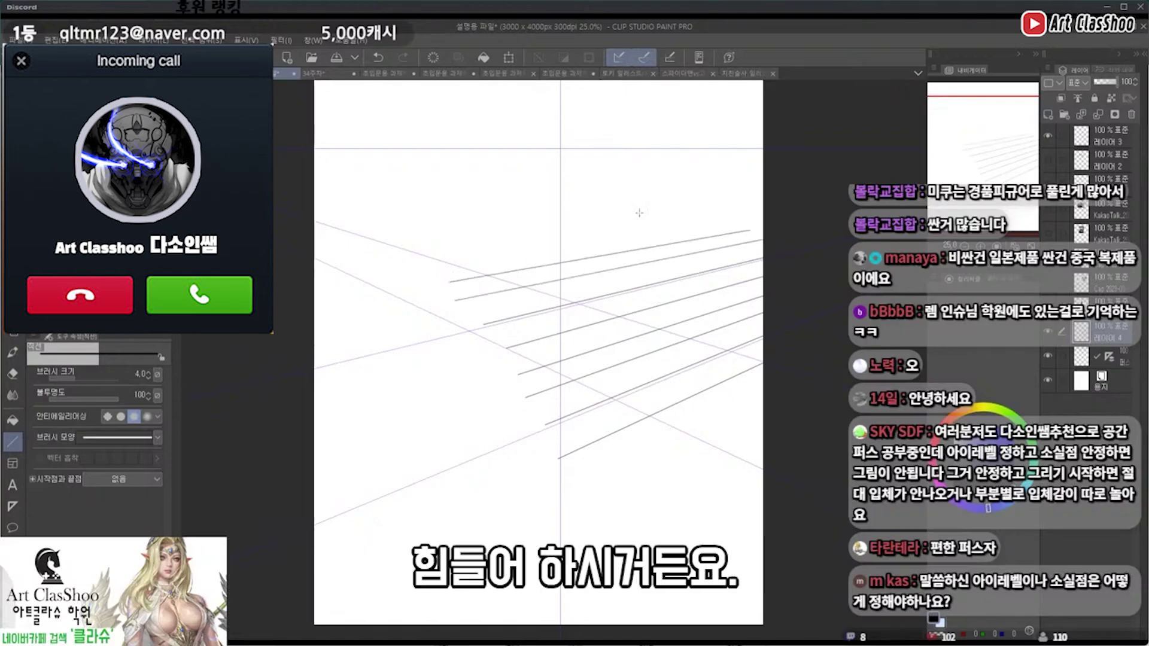
{"action": "left_click_drag", "start_coordinate": [462, 275], "coordinate": [761, 224]}
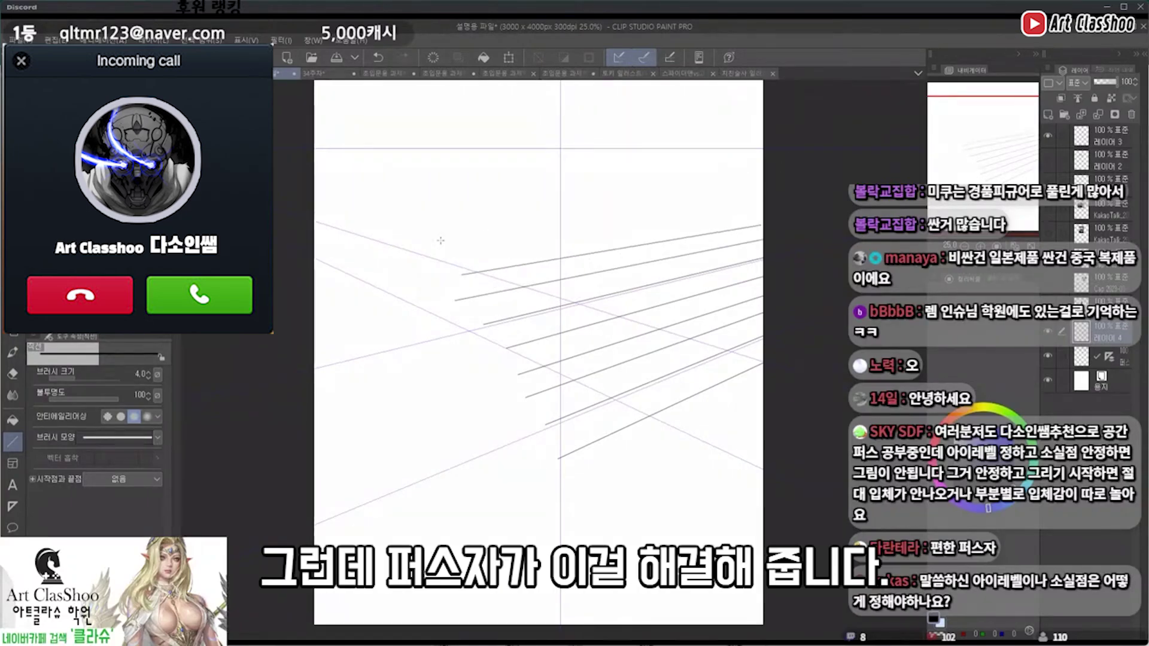
{"action": "left_click_drag", "start_coordinate": [361, 199], "coordinate": [763, 174]}
{"action": "left_click_drag", "start_coordinate": [387, 177], "coordinate": [423, 180]}
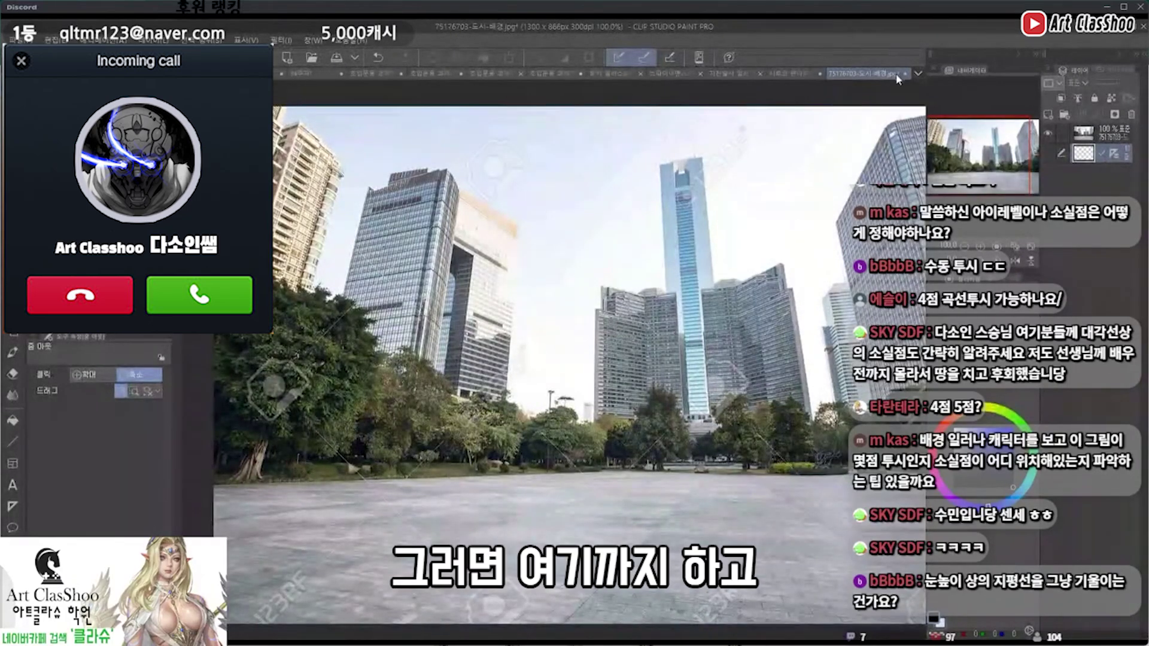
Close the city skyscraper photo with Ctrl+W to reveal the 시로코 팬아트 illustration
{"action": "key", "text": "ctrl+w"}
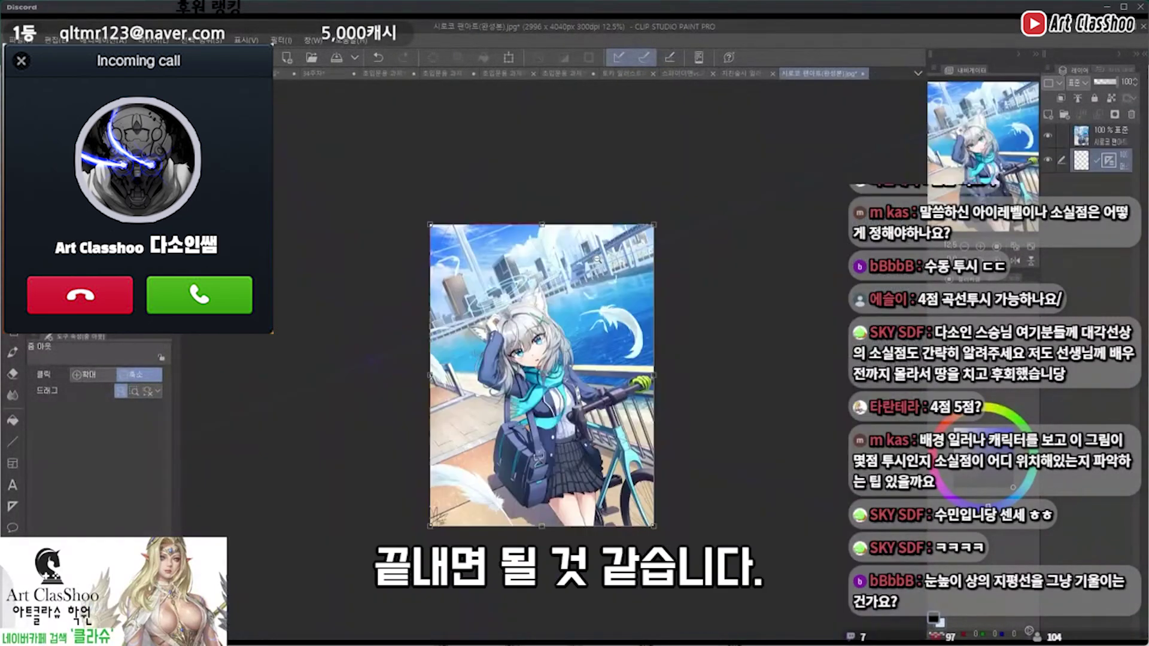